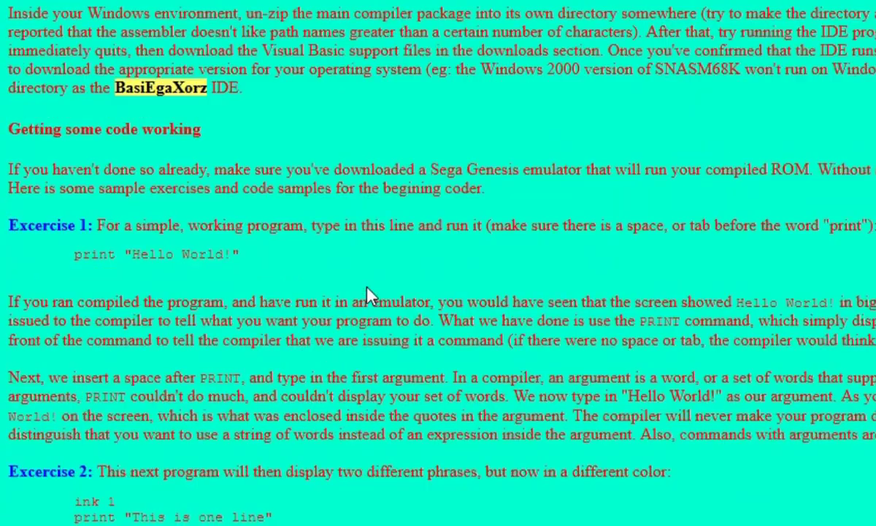
Download the newest BasiEgaXorz v1.37 installer using the ASMX Assembler, saving basiegaxorz137.exe.
scroll(368, 287, "down", 8)
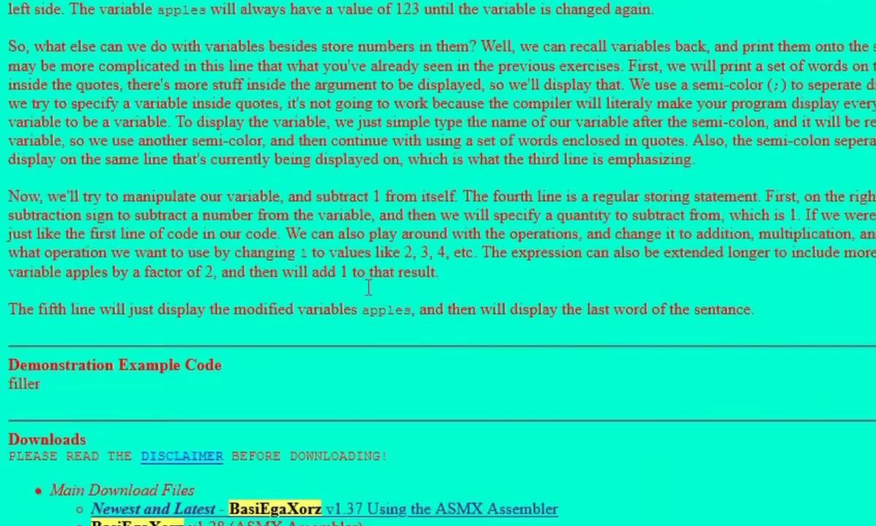
scroll(369, 286, "down", 2)
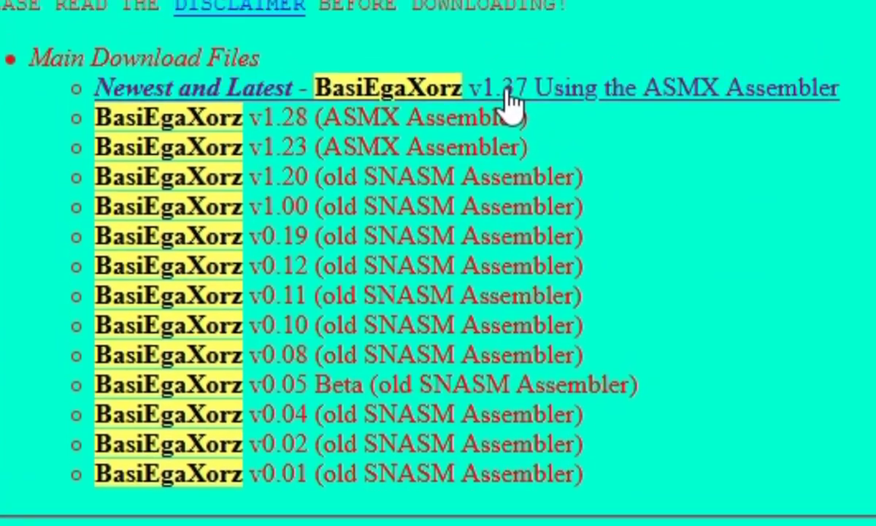
left_click(509, 62)
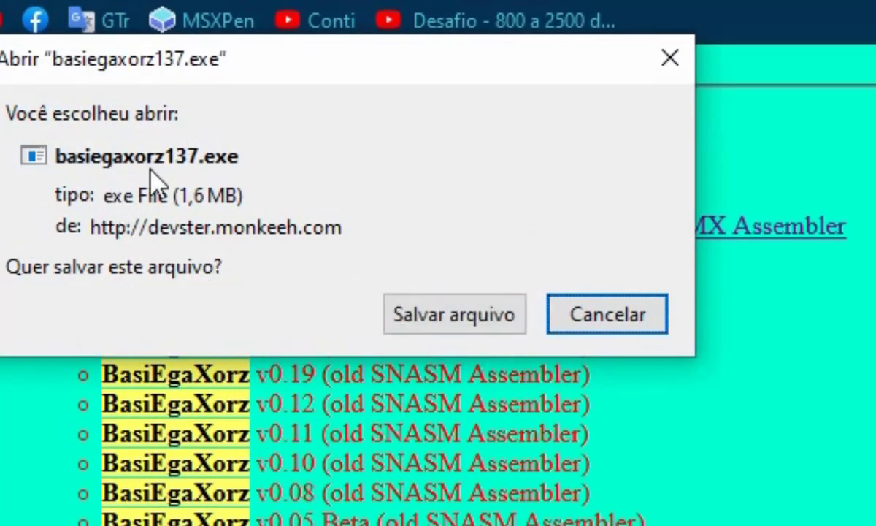
left_click(425, 319)
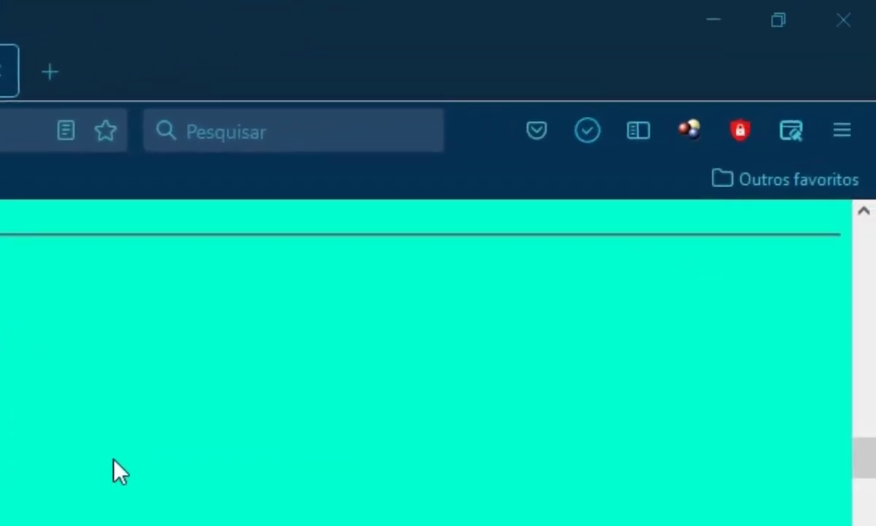
Run the downloaded basiegaxorz137.exe installer and minimize the browser.
left_click(593, 126)
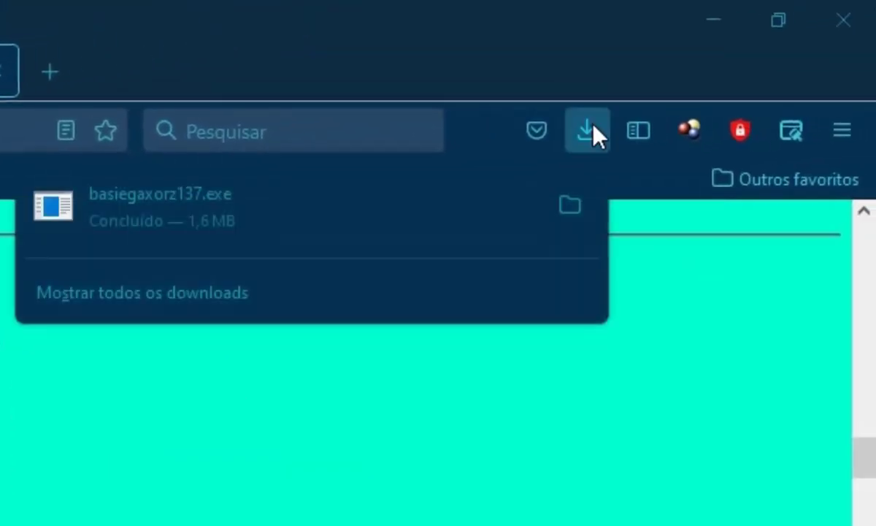
left_click(160, 207)
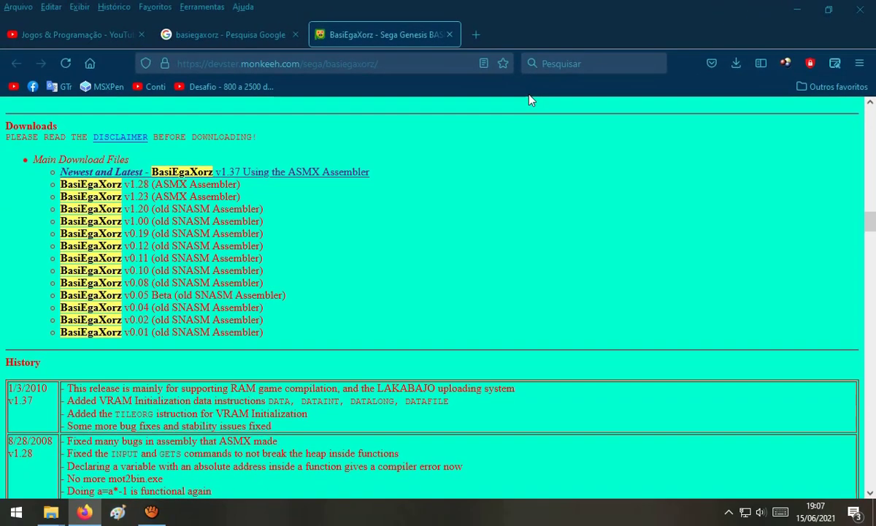
left_click(797, 9)
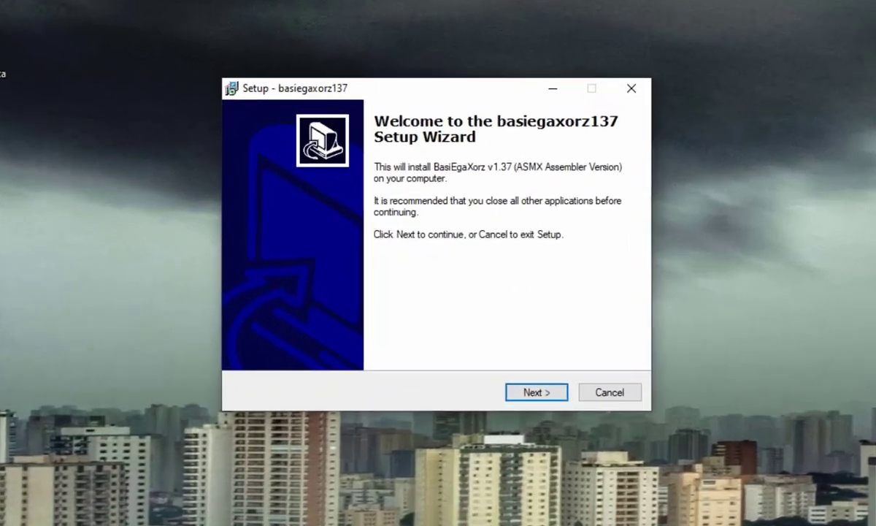
Accept the setup wizard's license agreement and keep C:\Program Files (x86)\basiegaxorz as the destination folder.
left_click(516, 366)
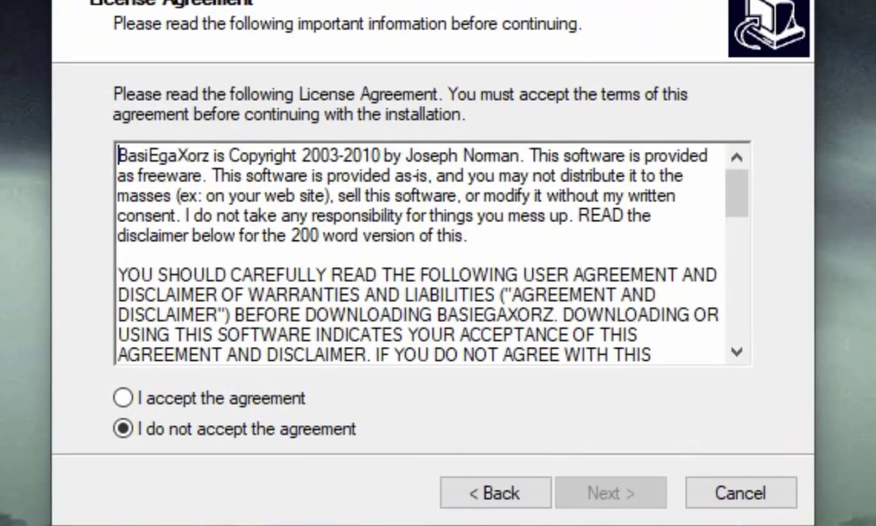
left_click(123, 398)
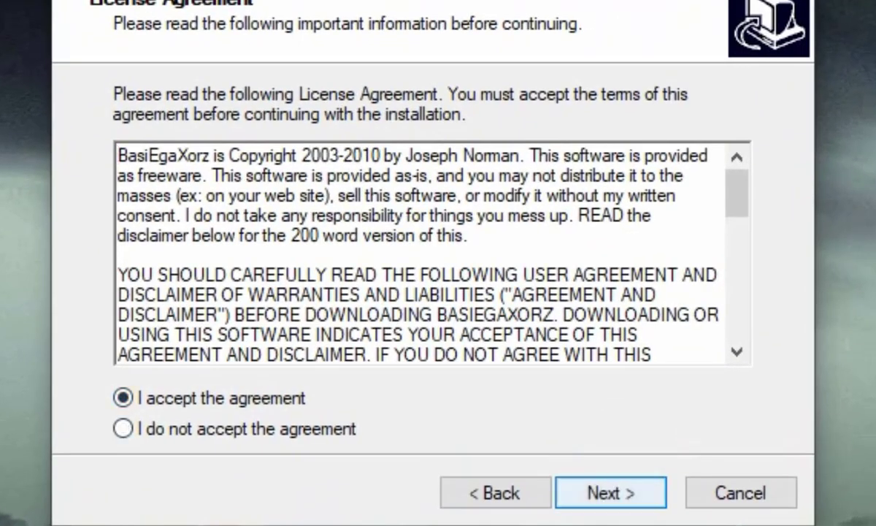
left_click(610, 493)
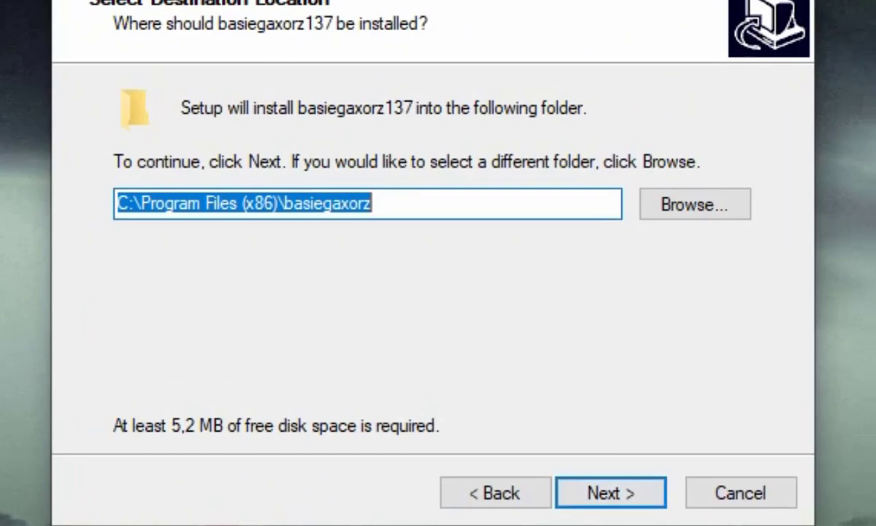
left_click(610, 494)
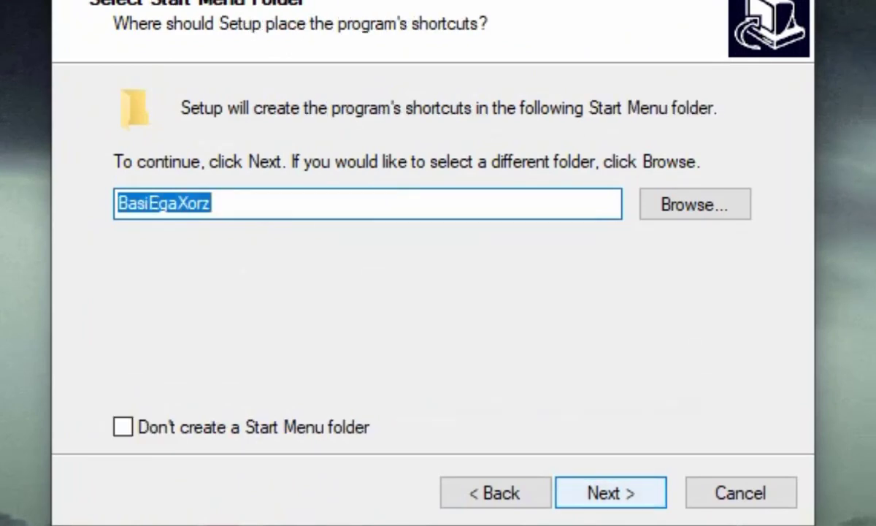
Install with the BasiEgaXorz Start Menu folder and a desktop icon, finish the setup, and open the BasiEgaXorz IDE.
key("Return")
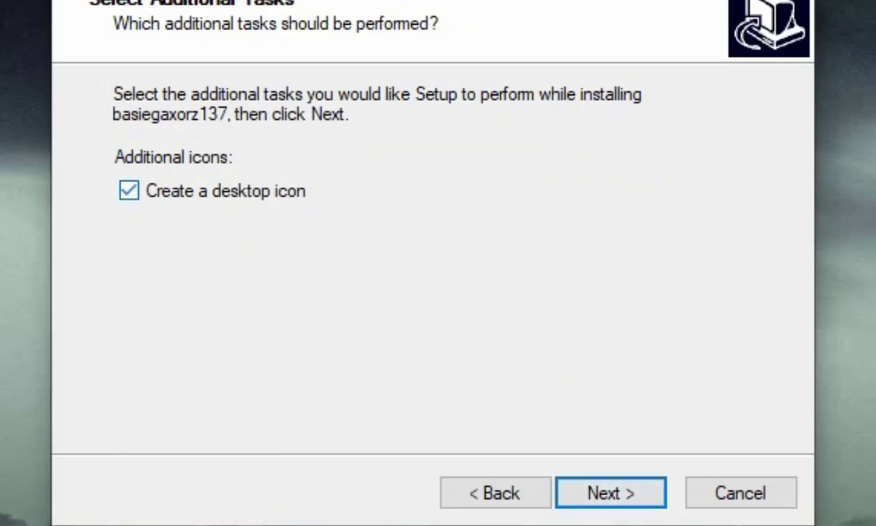
key("Return")
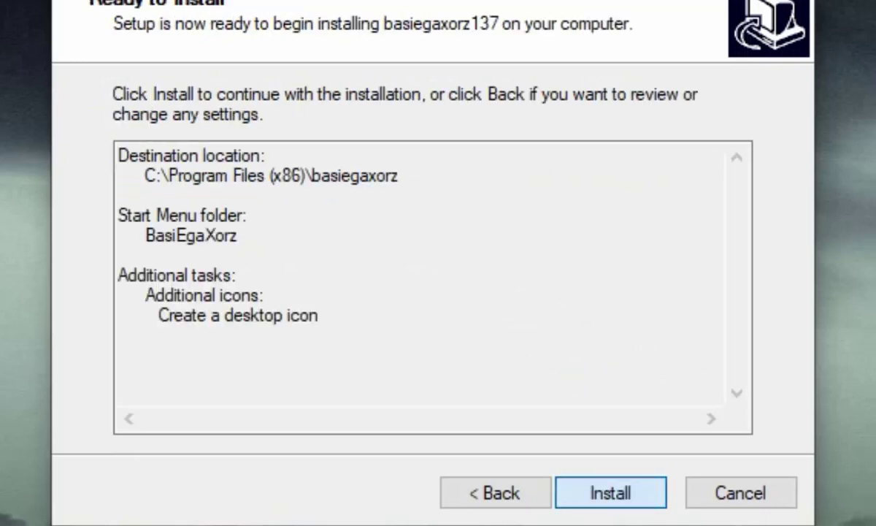
key("Return")
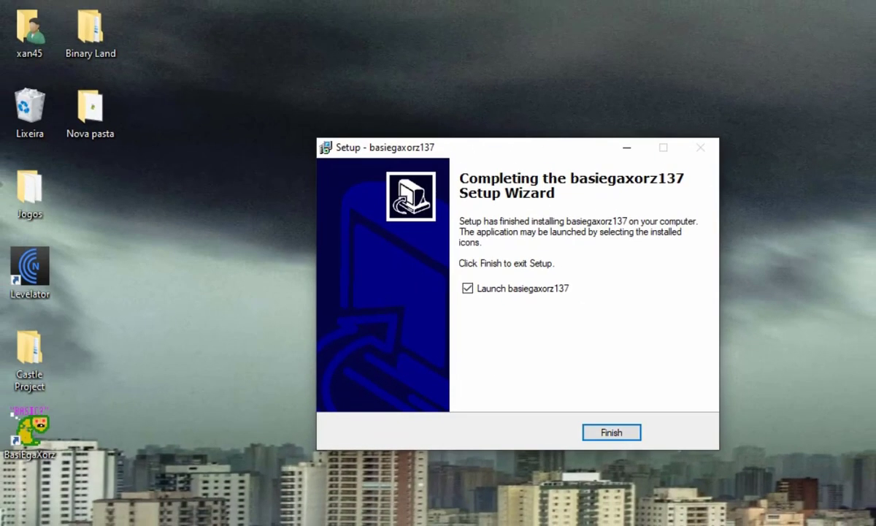
key("Return")
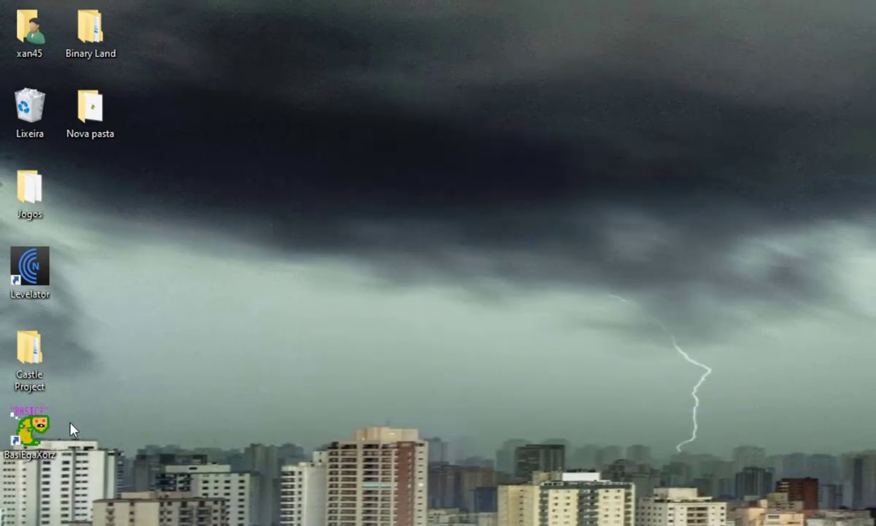
double_click(36, 431)
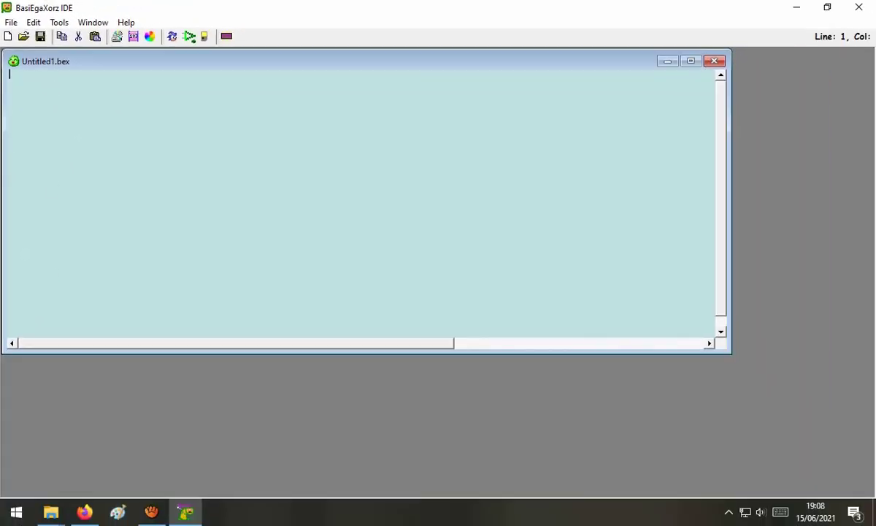
Switch to Firefox and search Google for "gens".
left_click(84, 512)
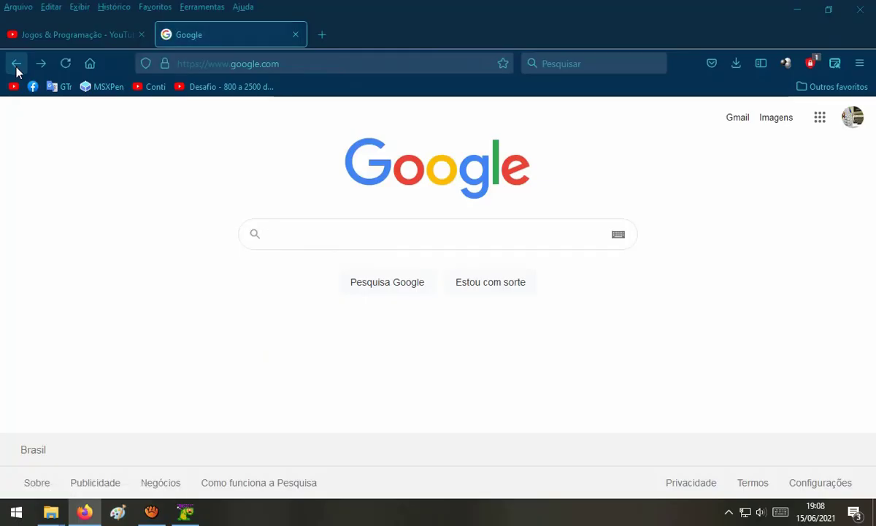
left_click(263, 245)
left_click(277, 234)
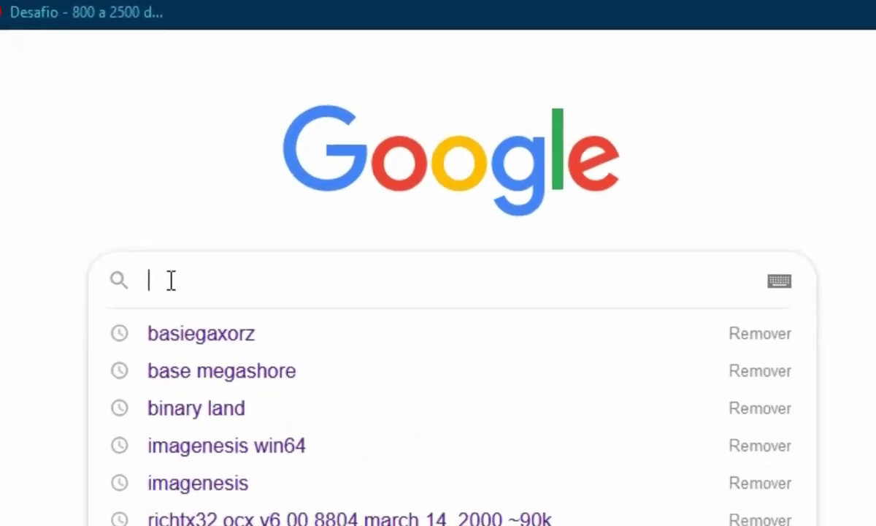
type("ge")
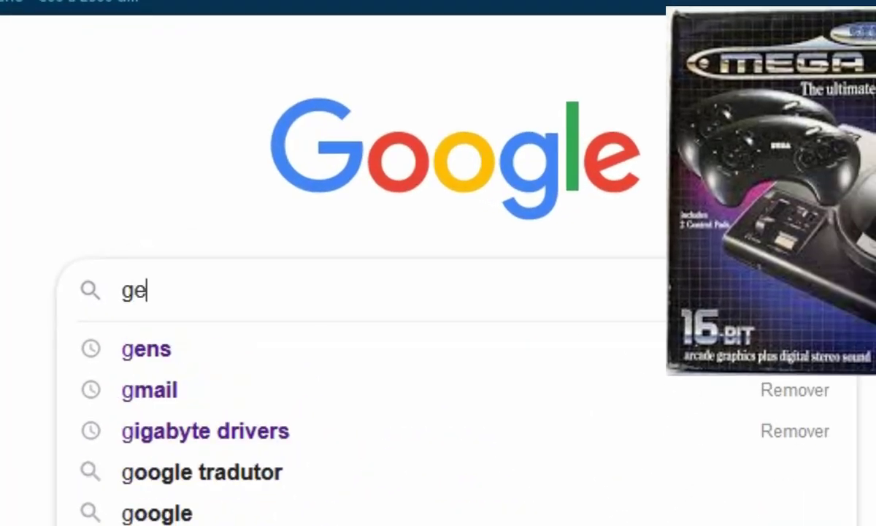
type("ns")
key("Return")
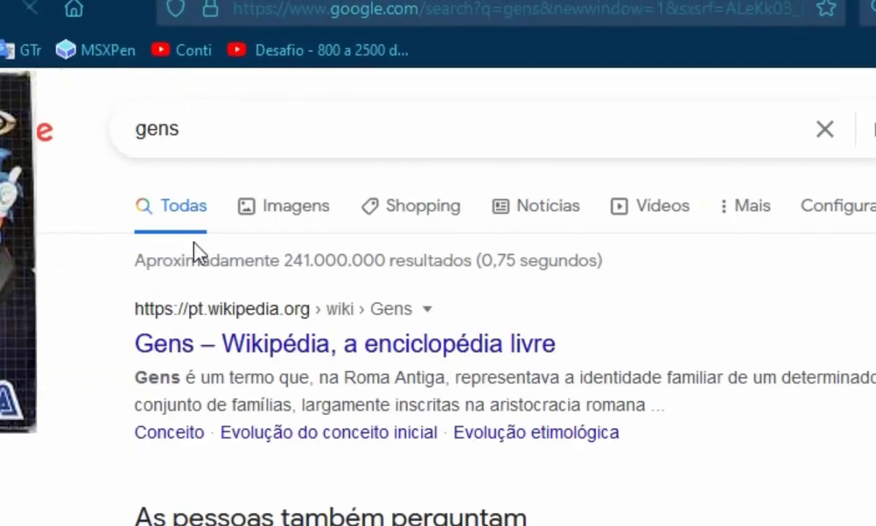
Open the official Gens home page from the results and download gens-win32-bin-2.14.zip from its Downloads page.
scroll(82, 445, "down", 5)
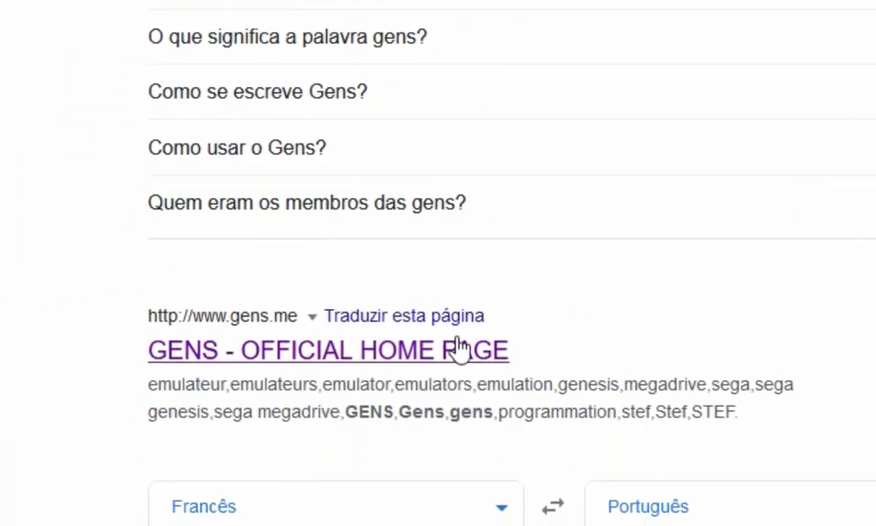
left_click(307, 360)
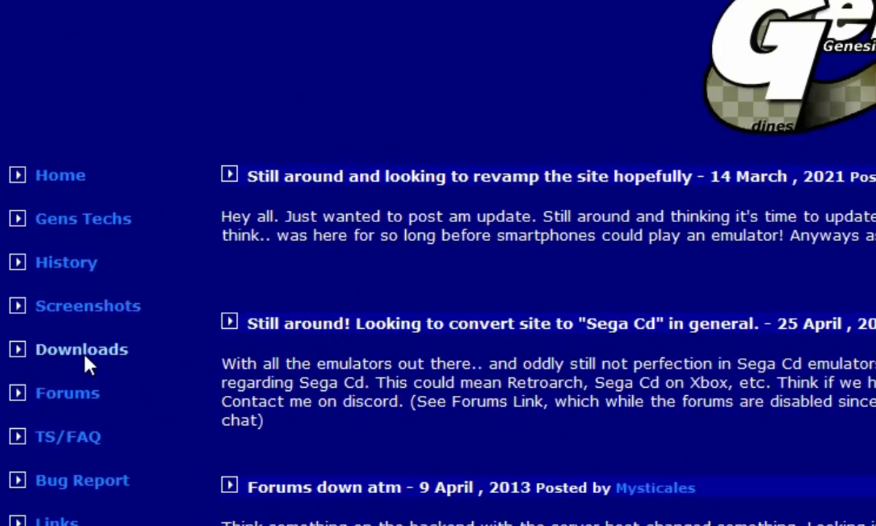
left_click(83, 350)
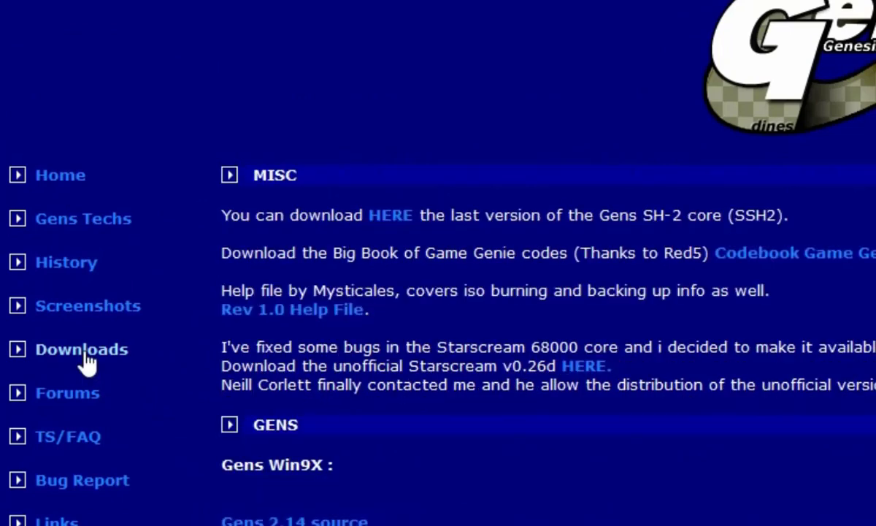
scroll(180, 286, "down", 3)
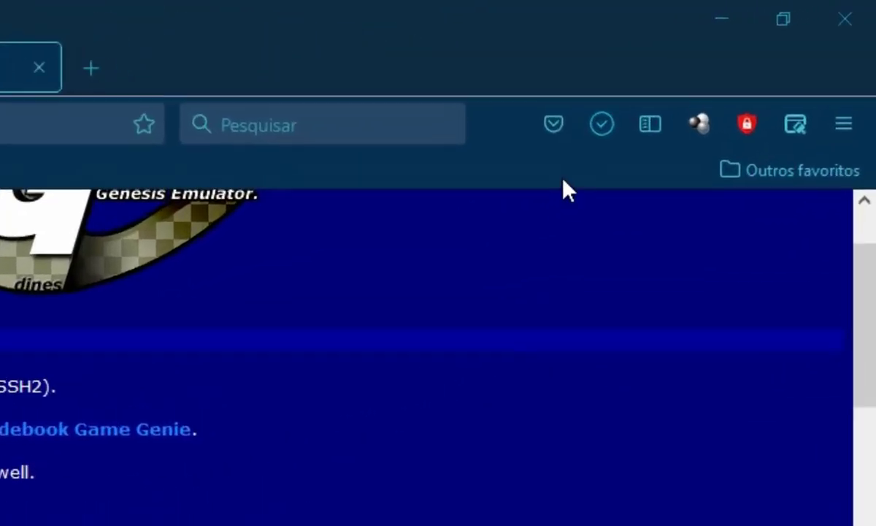
Open the downloaded gens-win32-bin-2.14.zip in WinRAR, minimize the browser, and dismiss the license purchase notice.
left_click(602, 125)
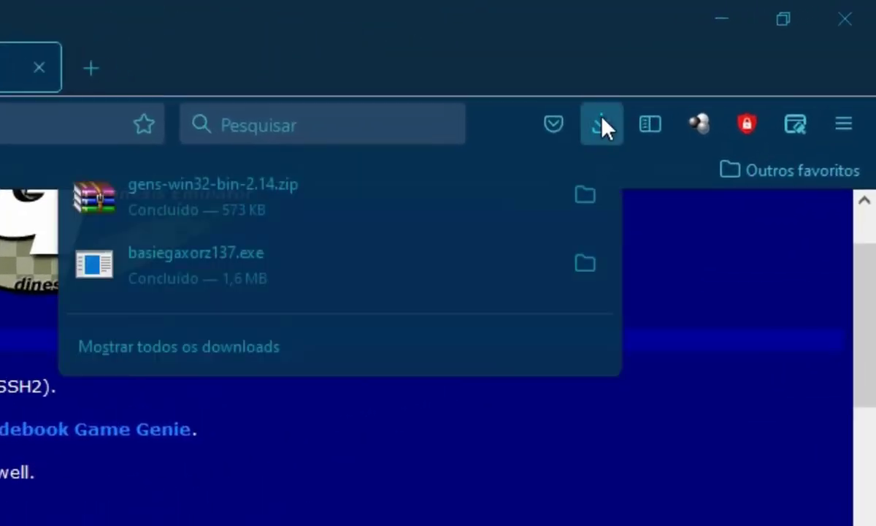
left_click(97, 196)
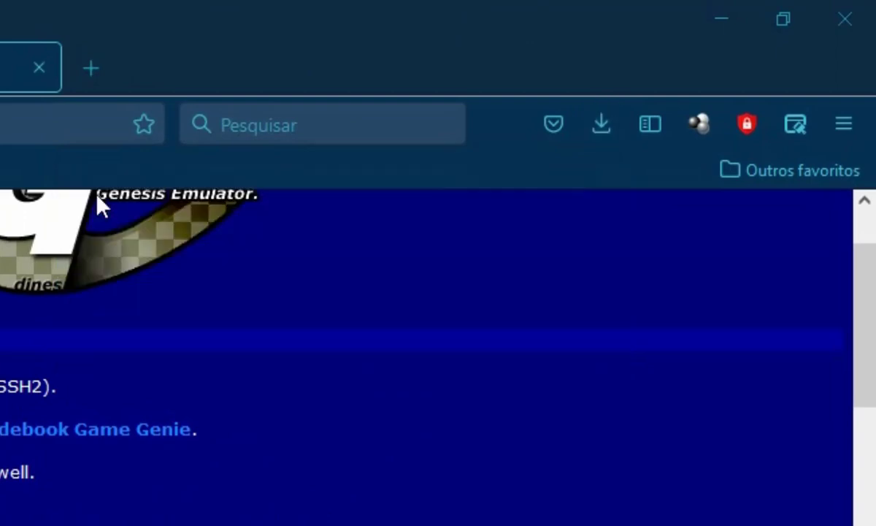
left_click(719, 22)
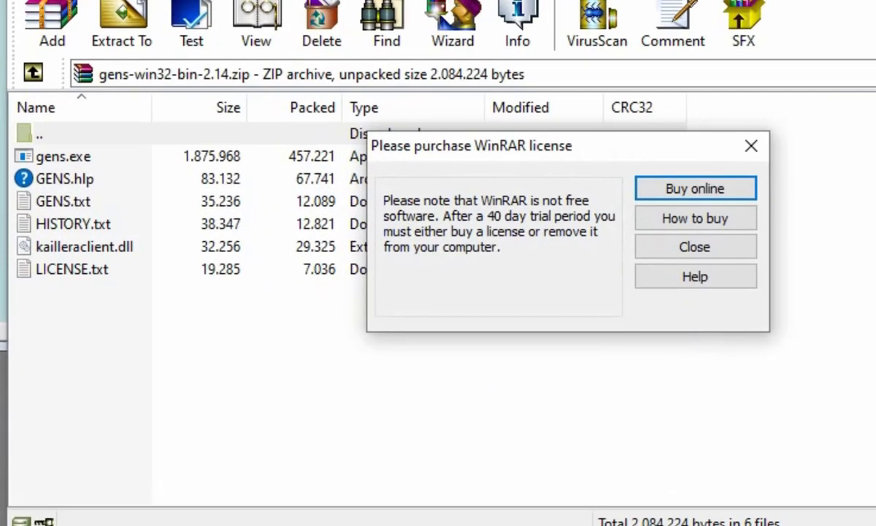
left_click(702, 248)
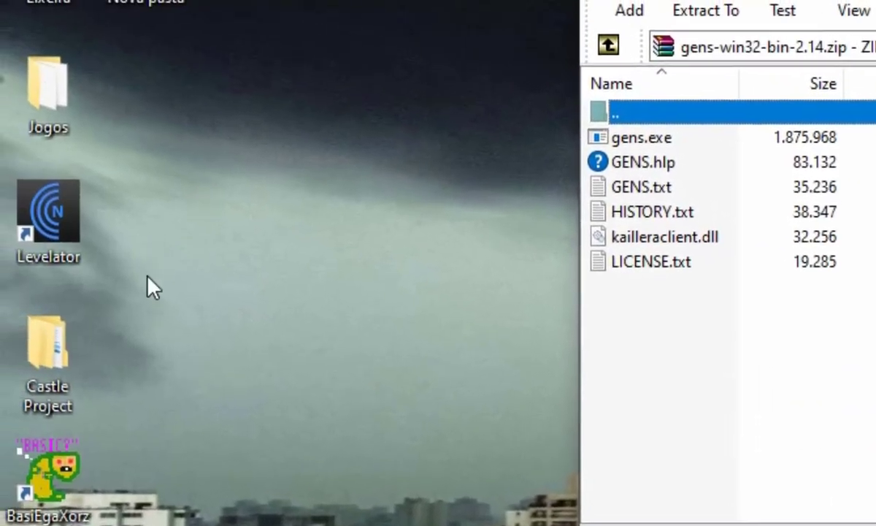
Create a desktop folder named "Mega Drive" and extract all files of the Gens archive into it.
right_click(135, 312)
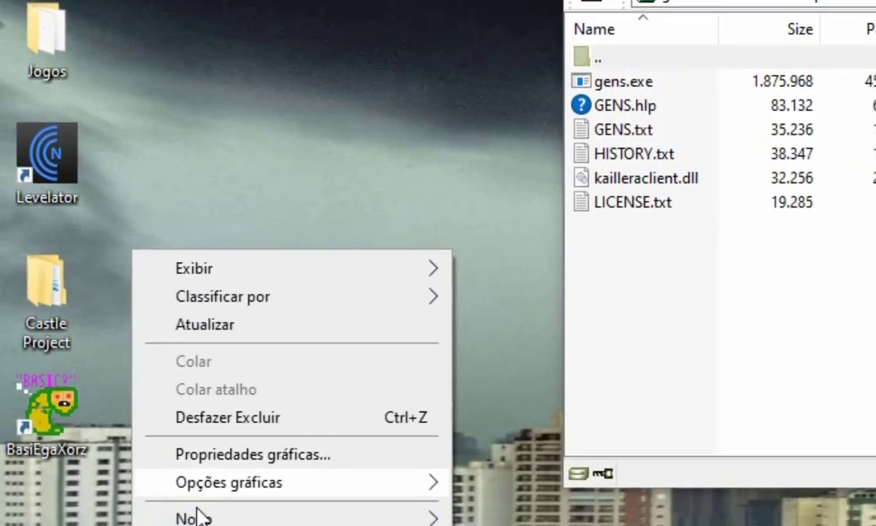
mouse_move(198, 455)
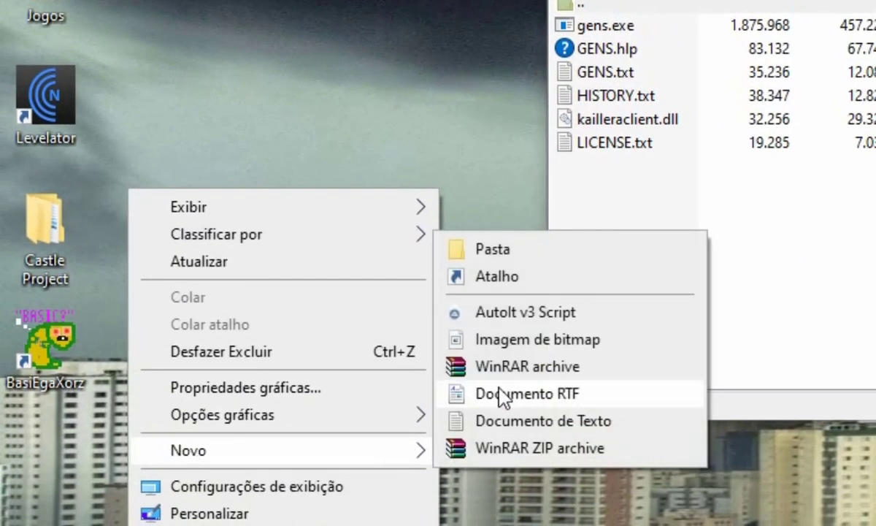
left_click(564, 253)
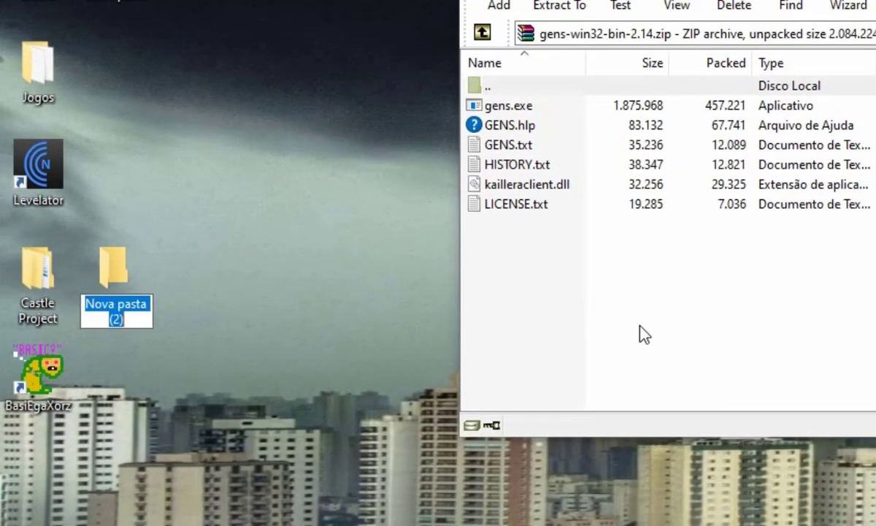
type("Me")
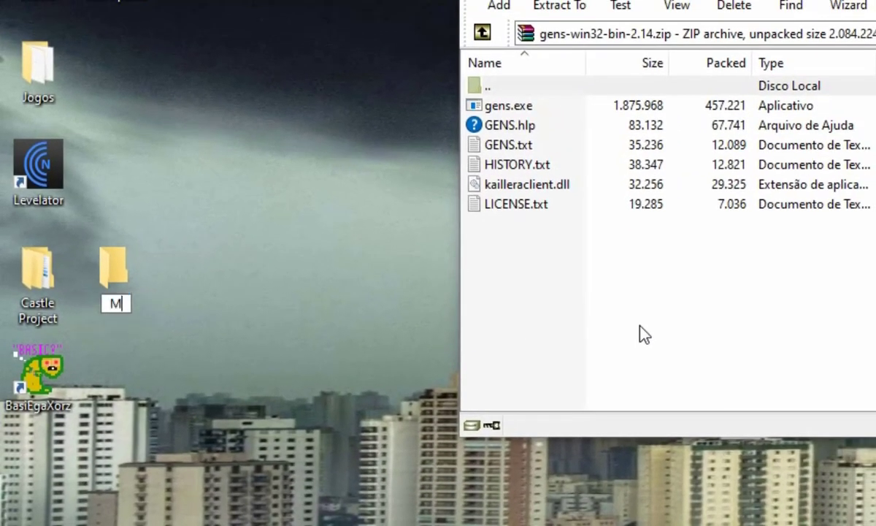
type("ga")
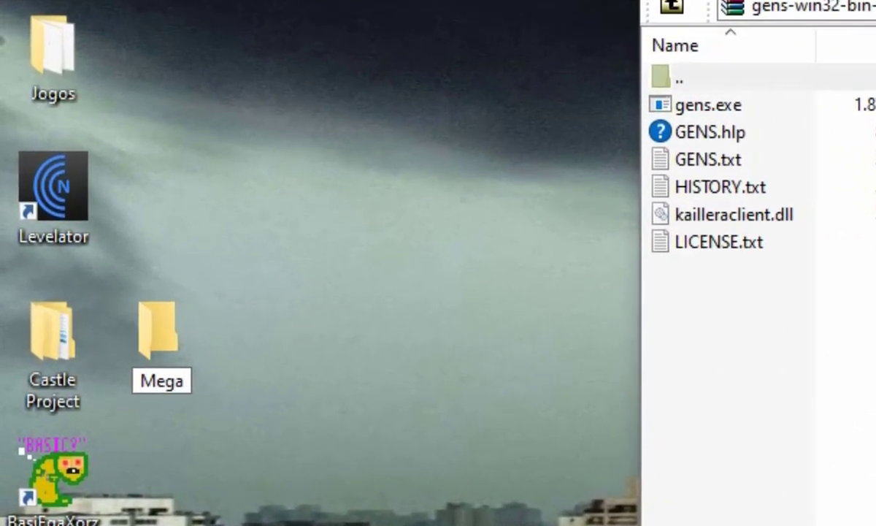
type(" Driv")
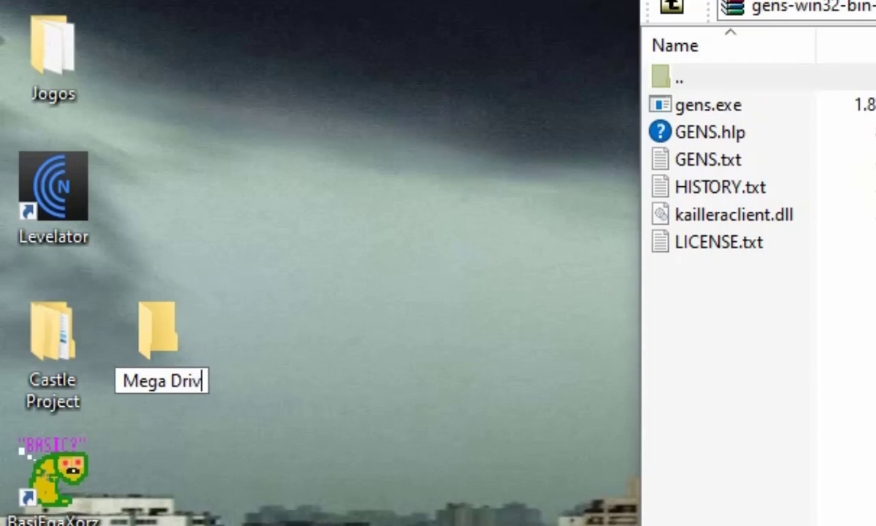
type("e")
left_click_drag(817, 409, 157, 329)
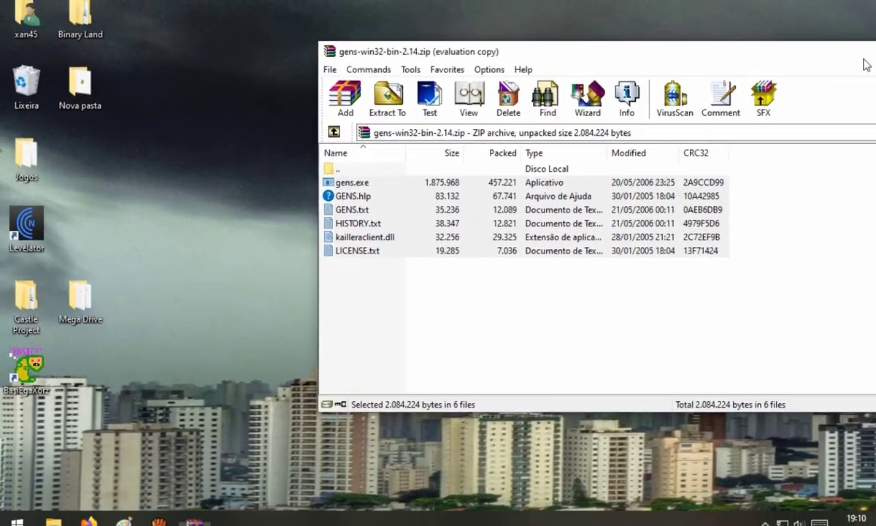
Close the archive window, test-launch gens from the desktop's Mega Drive folder, and close the emulator and folder.
left_click_drag(587, 49, 494, 40)
left_click(830, 40)
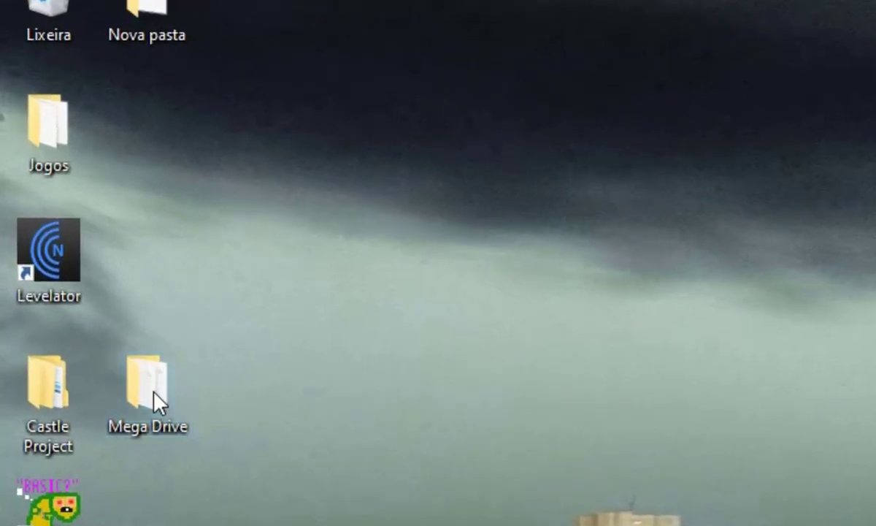
double_click(80, 302)
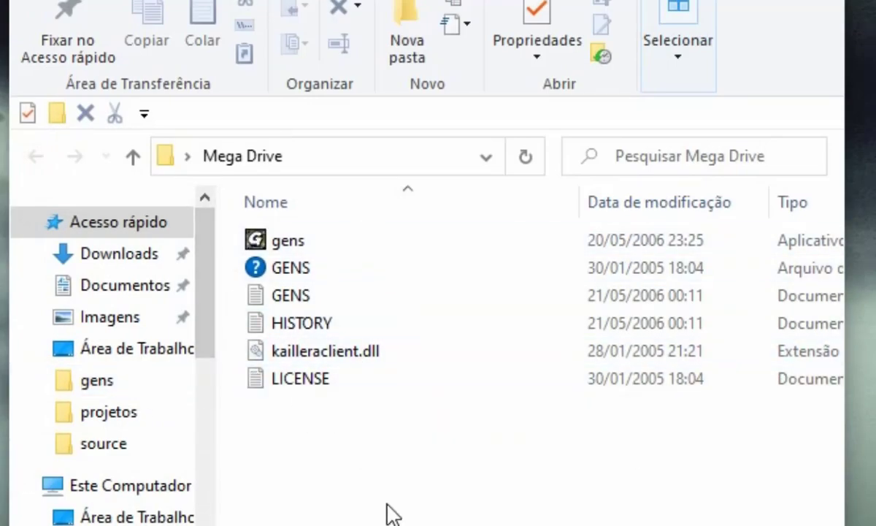
double_click(274, 241)
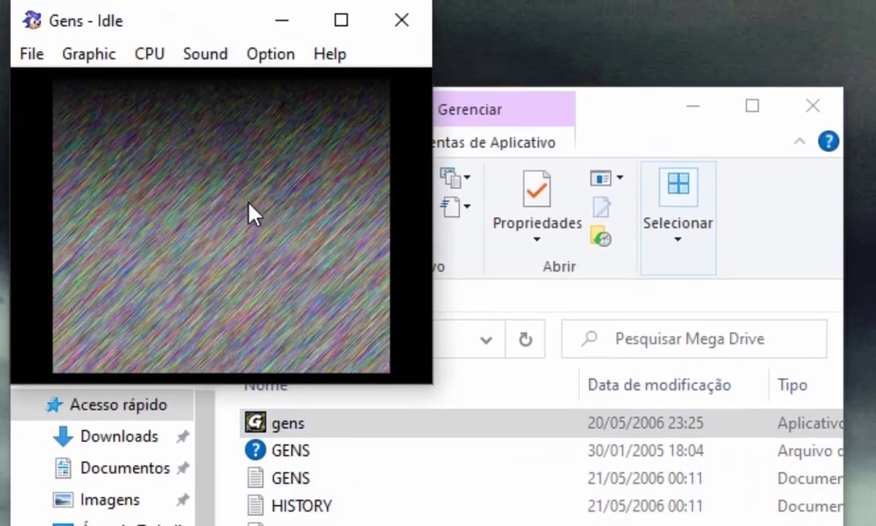
left_click(403, 22)
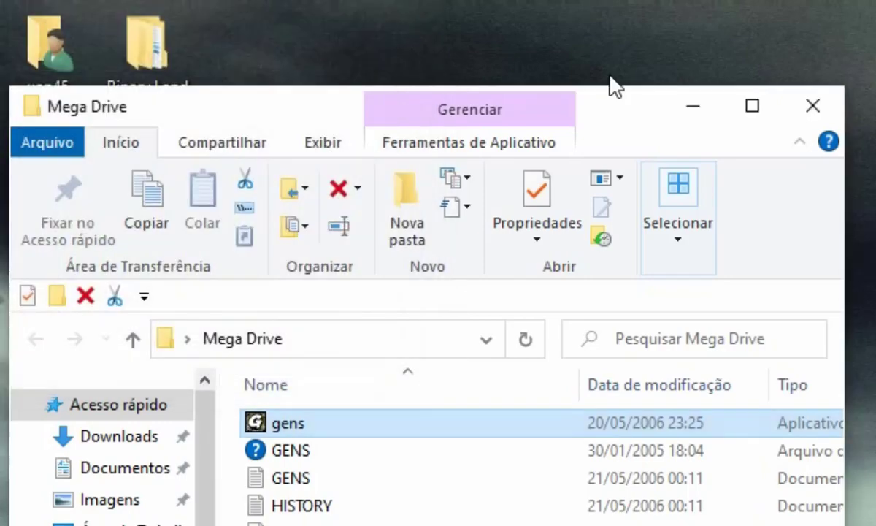
left_click(804, 113)
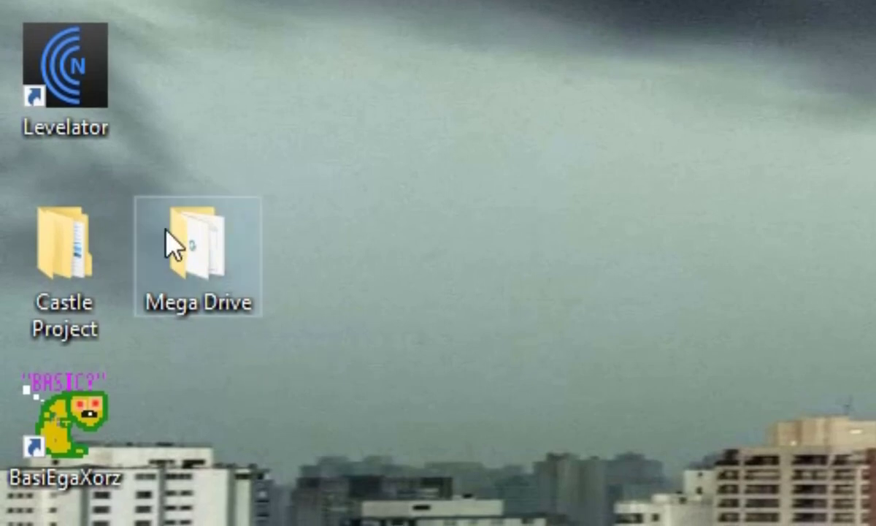
In the BasiEgaXorz IDE path options, set the emulator path to the gens application in the desktop's Mega Drive folder.
left_click(191, 252)
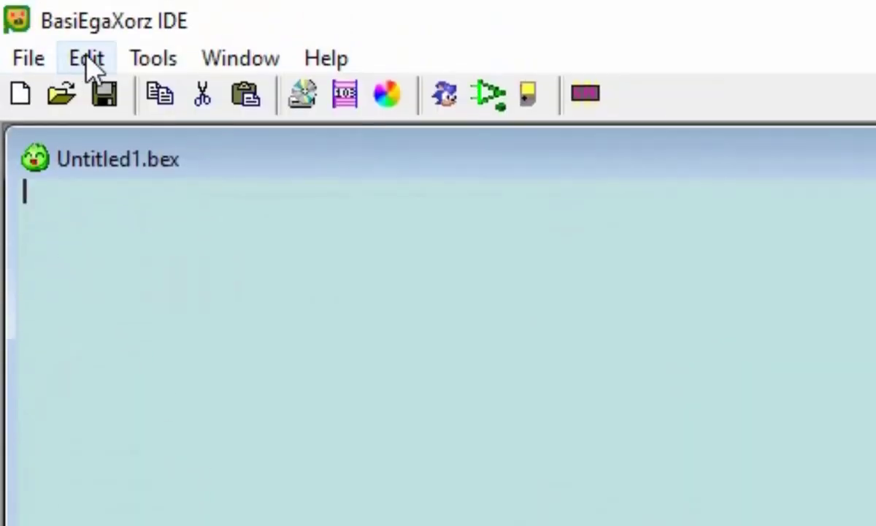
left_click(149, 61)
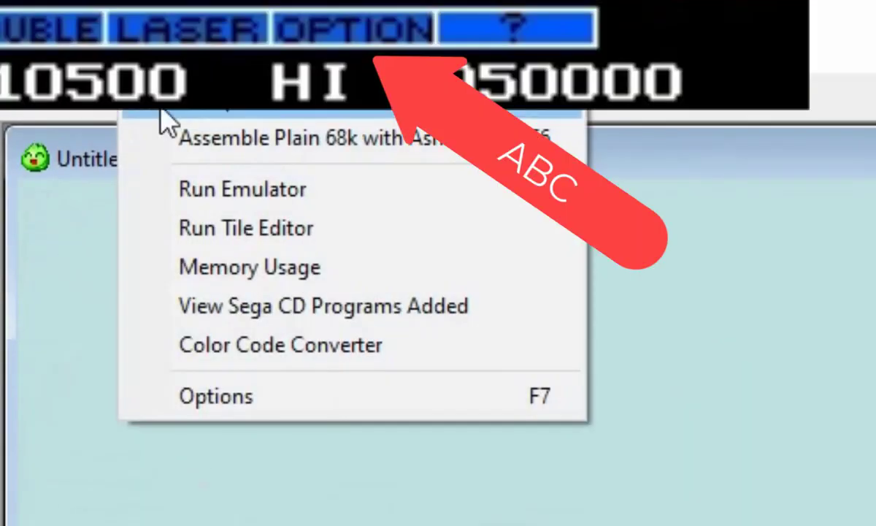
left_click(233, 396)
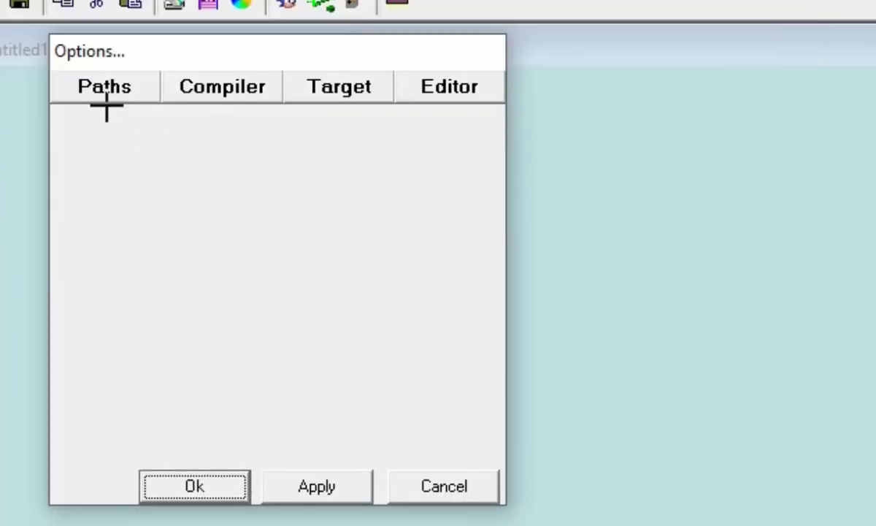
left_click(117, 88)
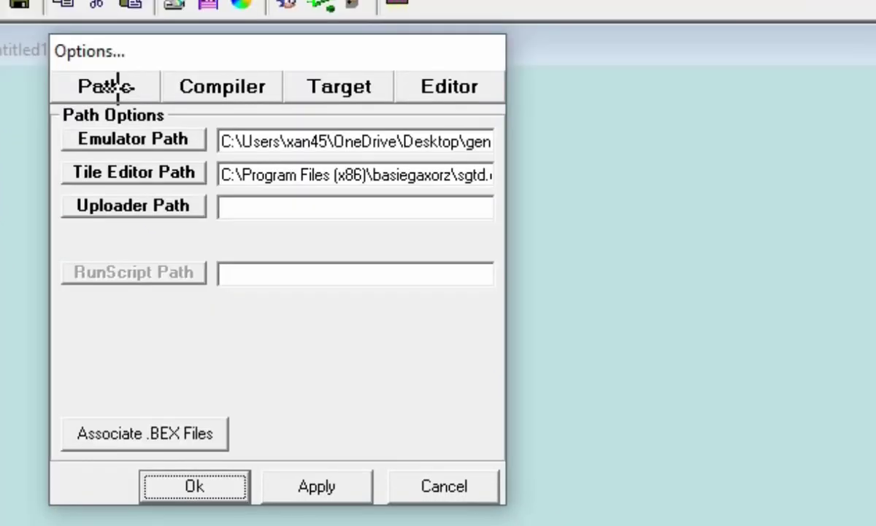
left_click(126, 140)
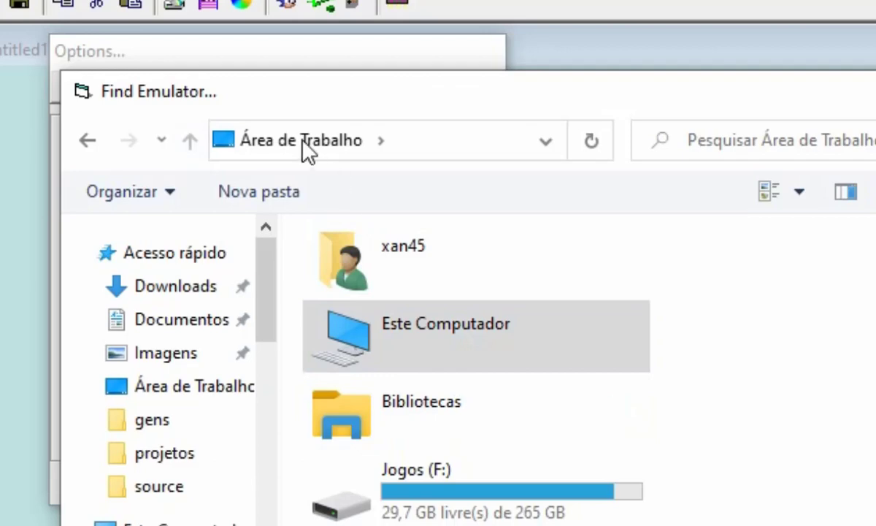
scroll(393, 362, "down", 10)
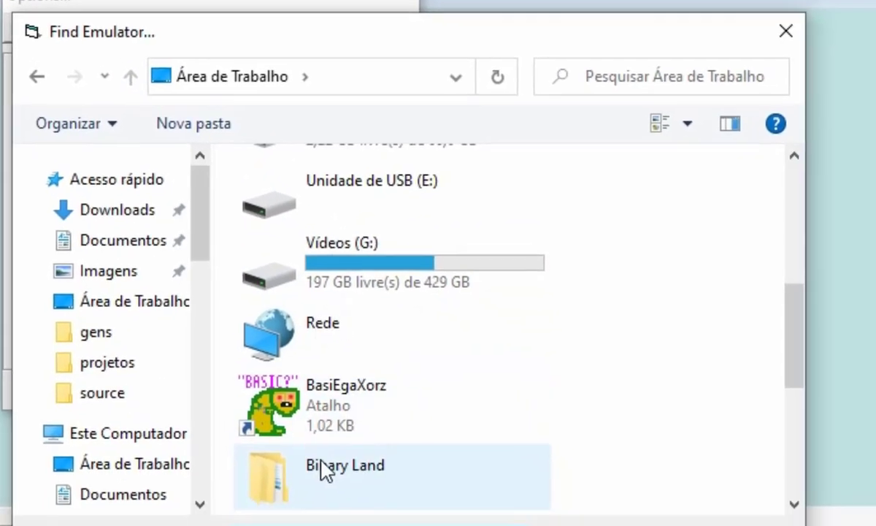
left_click(315, 325)
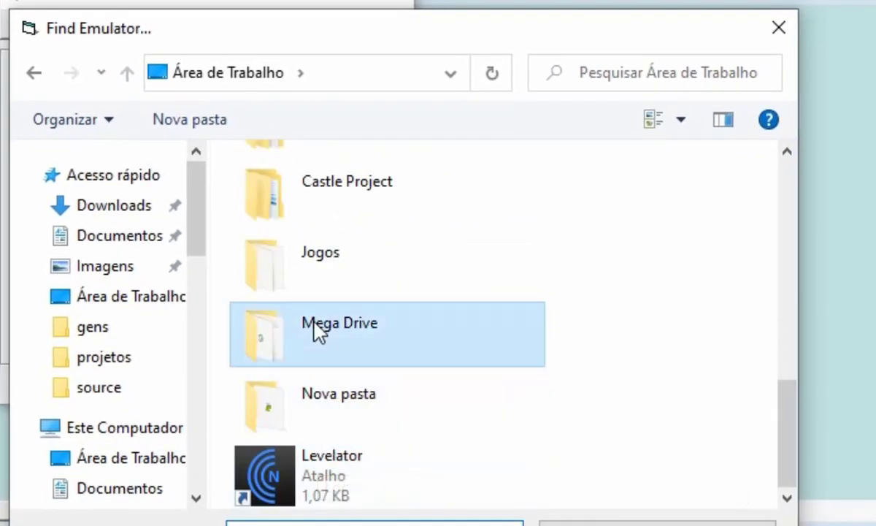
double_click(317, 329)
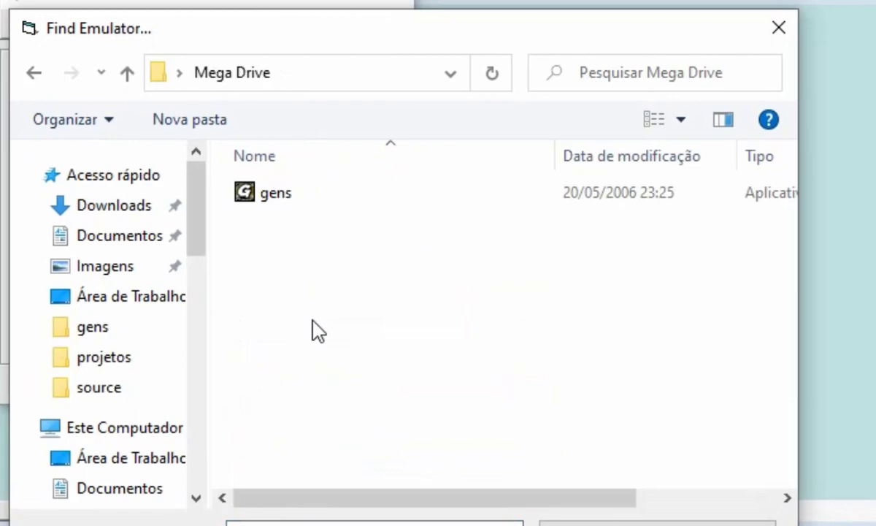
left_click(251, 199)
double_click(250, 195)
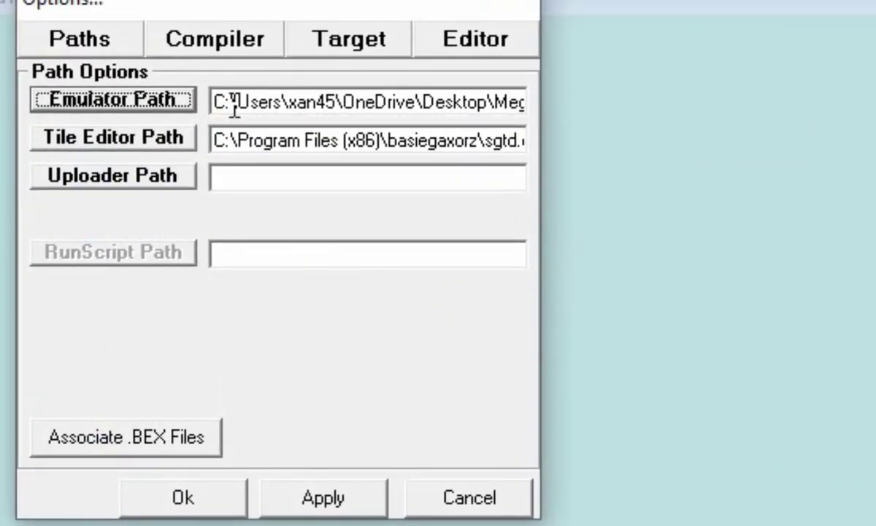
Keep the compiler option "After Compilation, run the ROM/ISO in an emulator" enabled and confirm the IDE options.
left_click(232, 41)
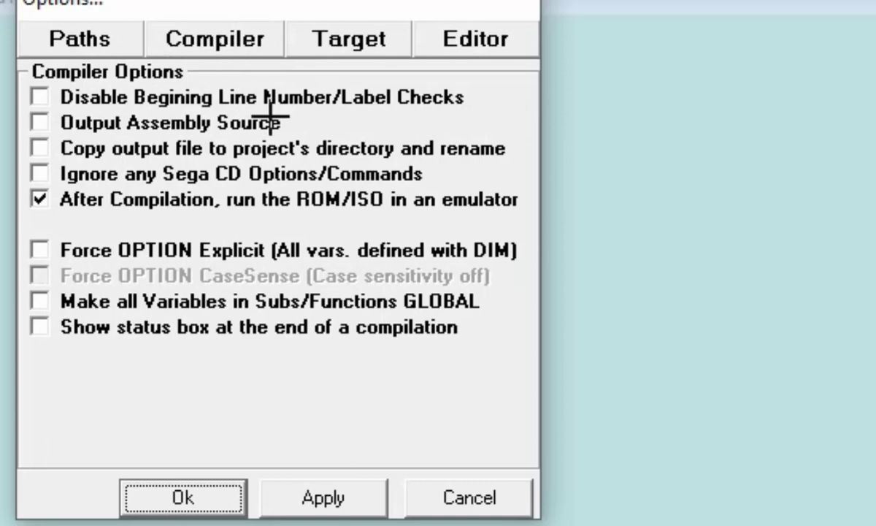
left_click(40, 199)
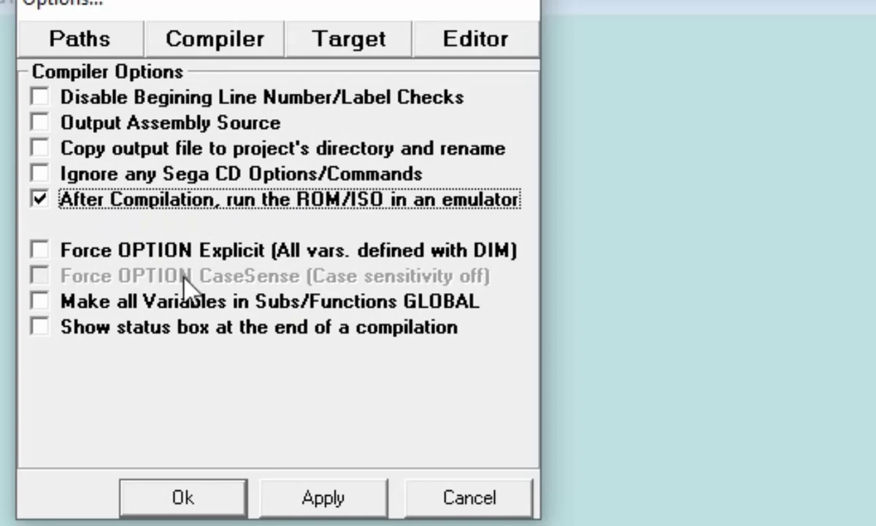
left_click(185, 497)
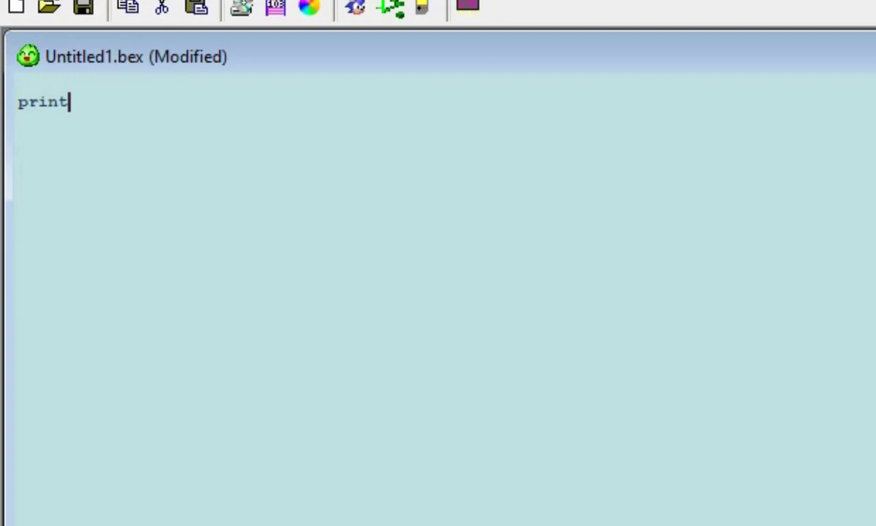
Write the indented code line print "Testando o Bex" in the Untitled1.bex program.
type("\"\"")
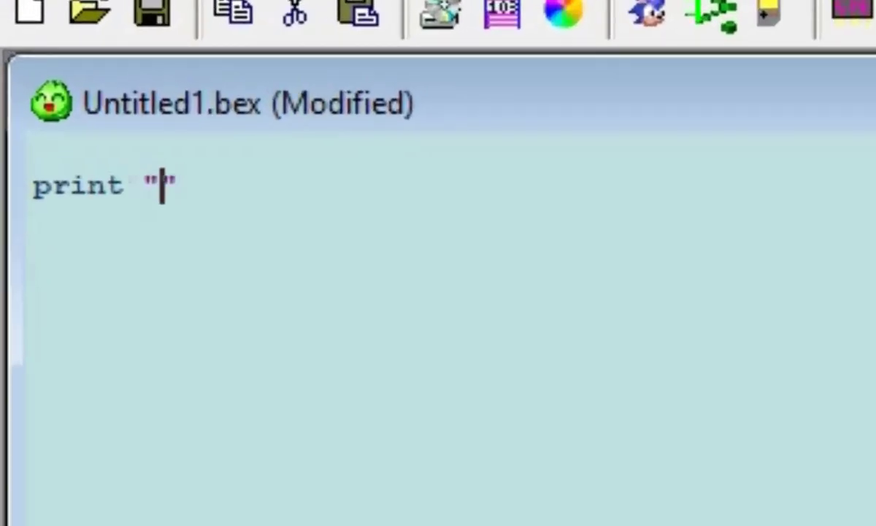
type("Testando")
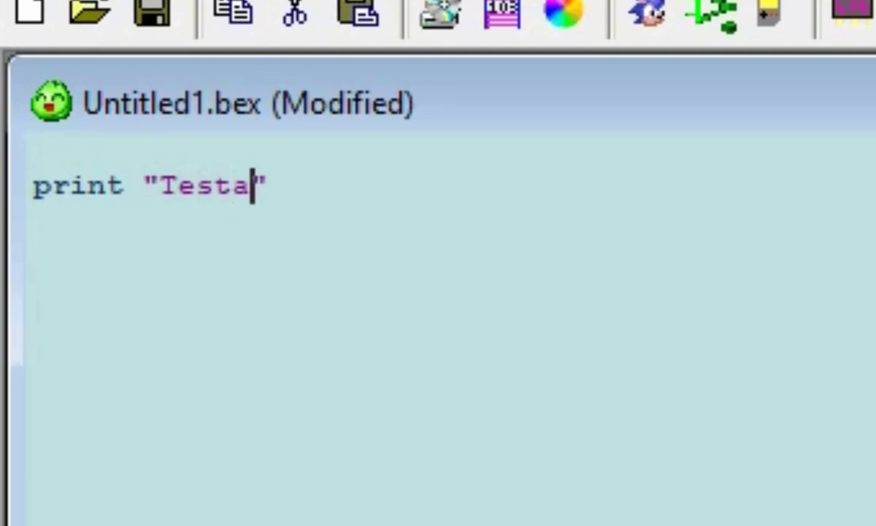
type(" o Bex")
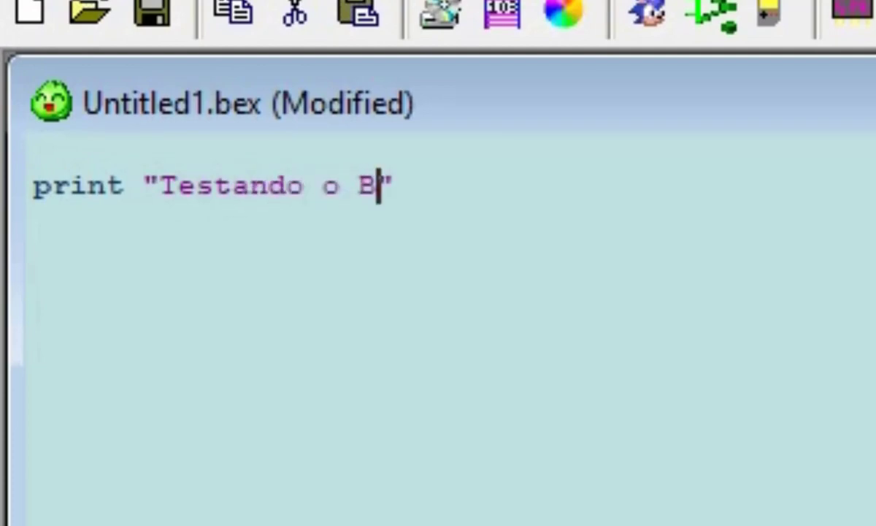
left_click(34, 219)
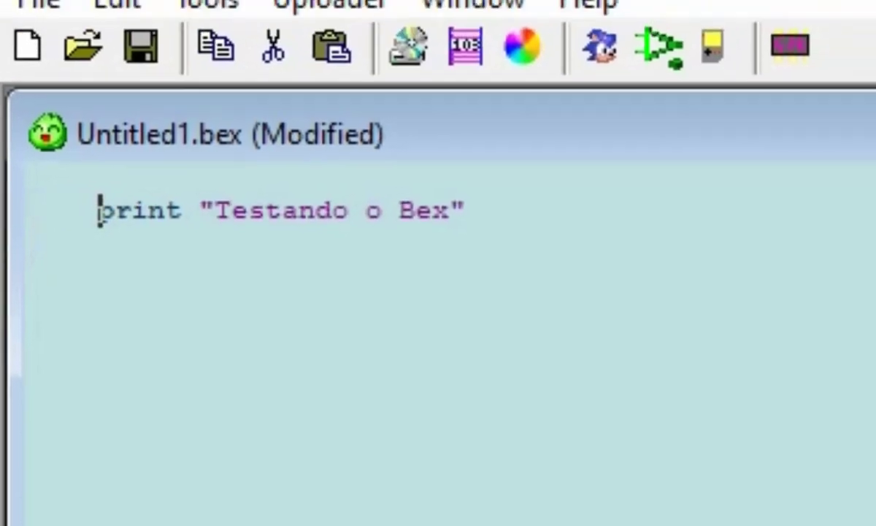
Compile and run the test program, view it in the maximized Gens window, close the emulator, and run it again.
key("F5")
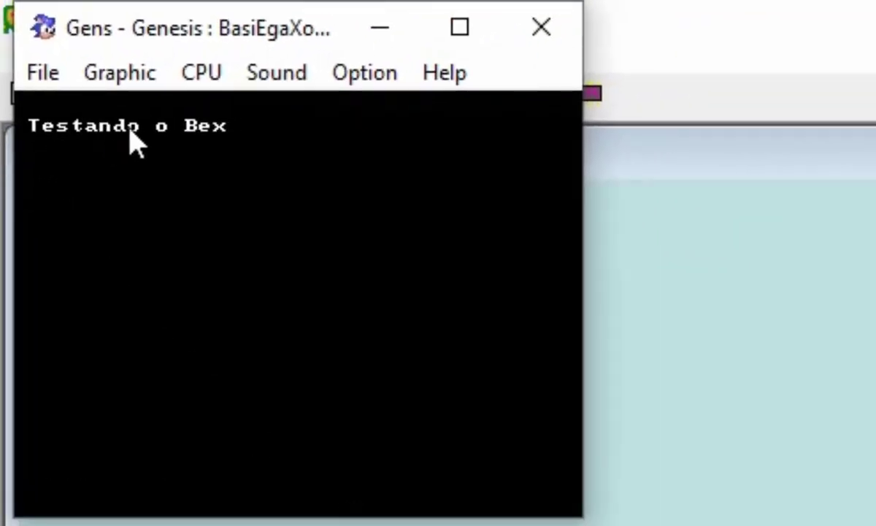
left_click(433, 31)
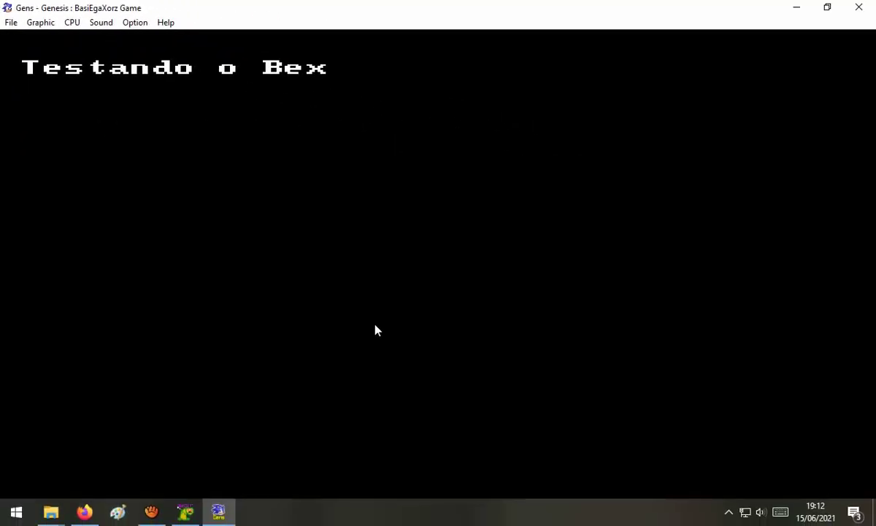
left_click(862, 7)
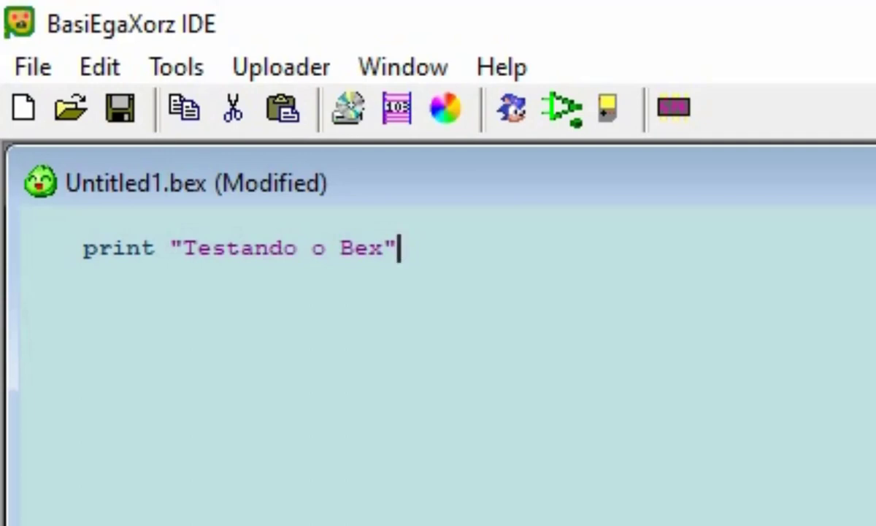
key("F5")
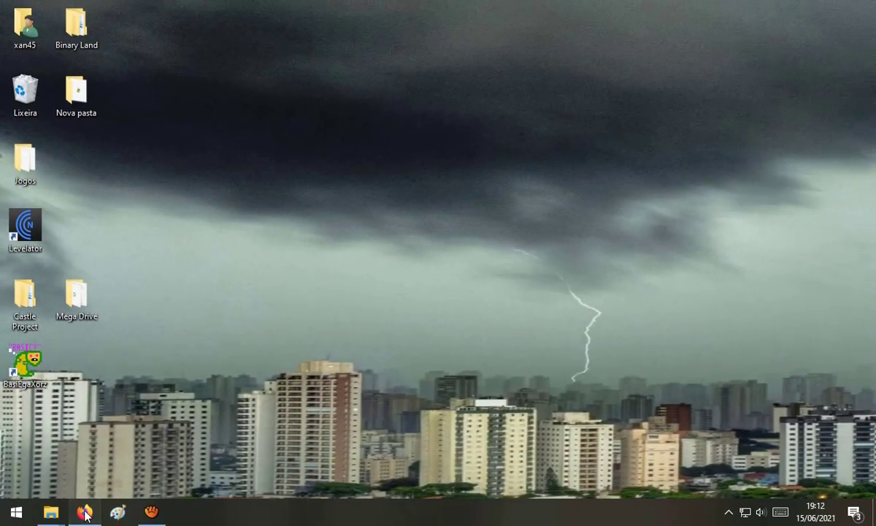
Switch to Firefox and search Google for "imagenesis".
left_click(85, 512)
left_click(269, 234)
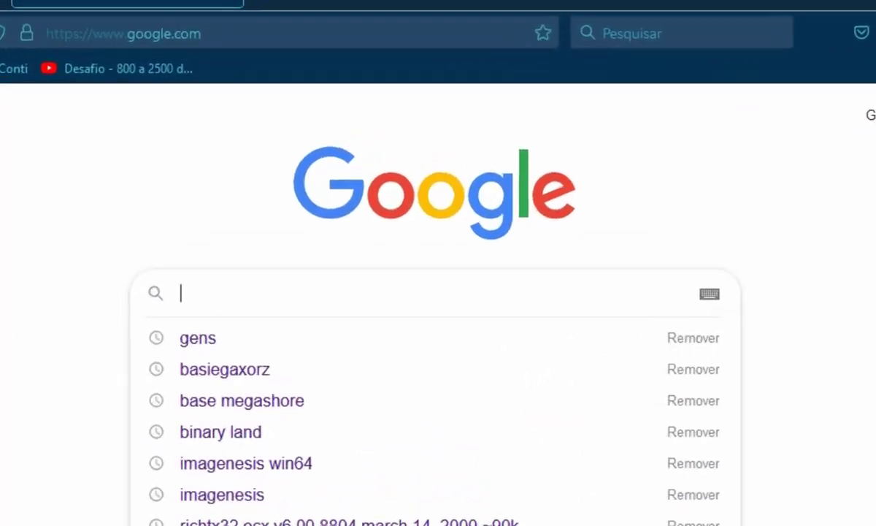
type("im")
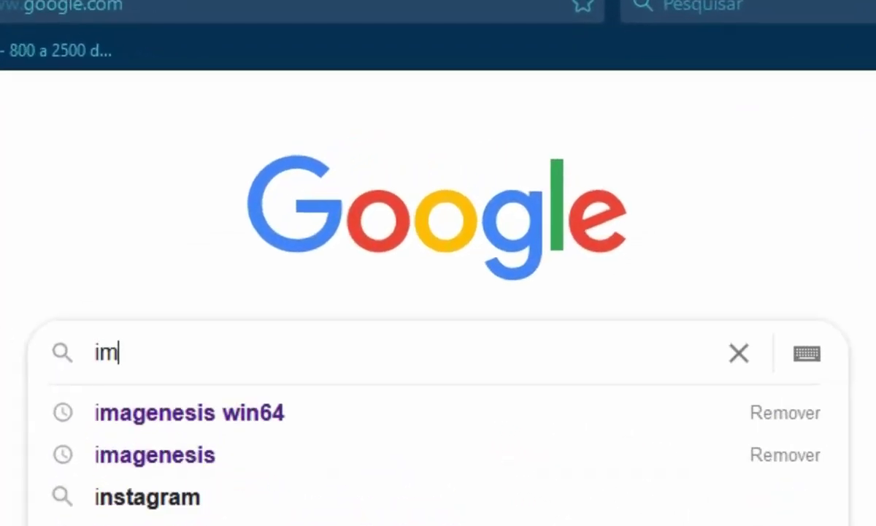
type("agenesis")
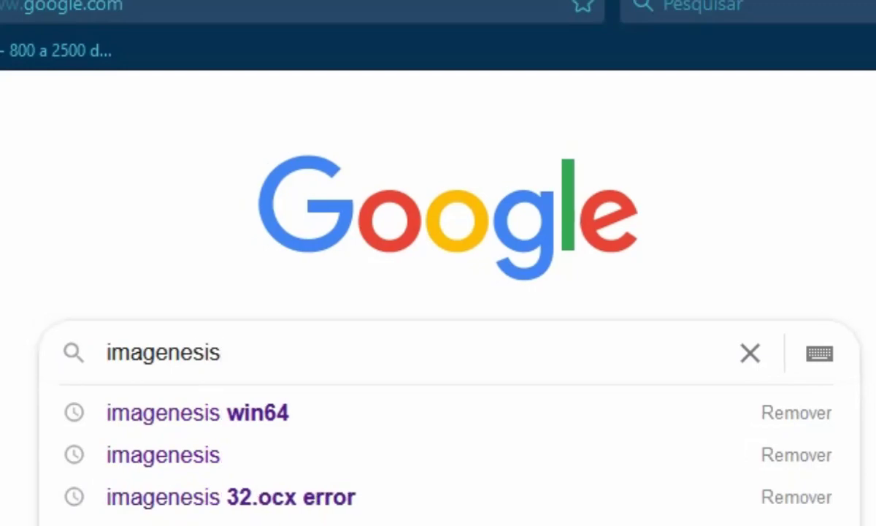
key("Return")
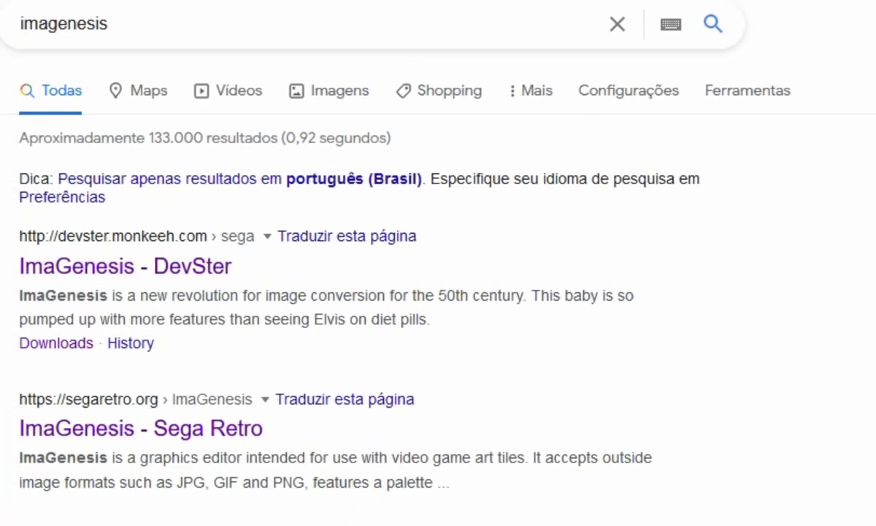
Download ImaGenesis 4000 Beta from the DevSter page and open imagenesis4000beta.zip in WinRAR, dismissing the license purchase notice.
left_click(59, 267)
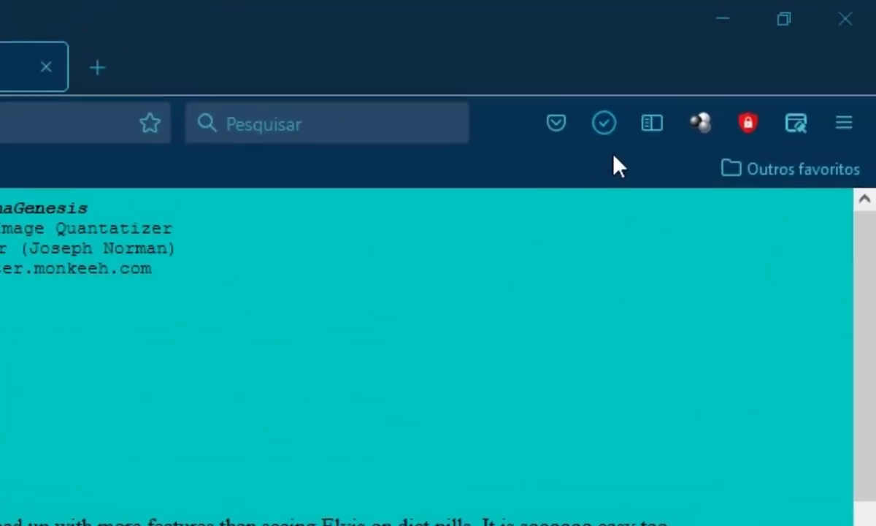
left_click(602, 122)
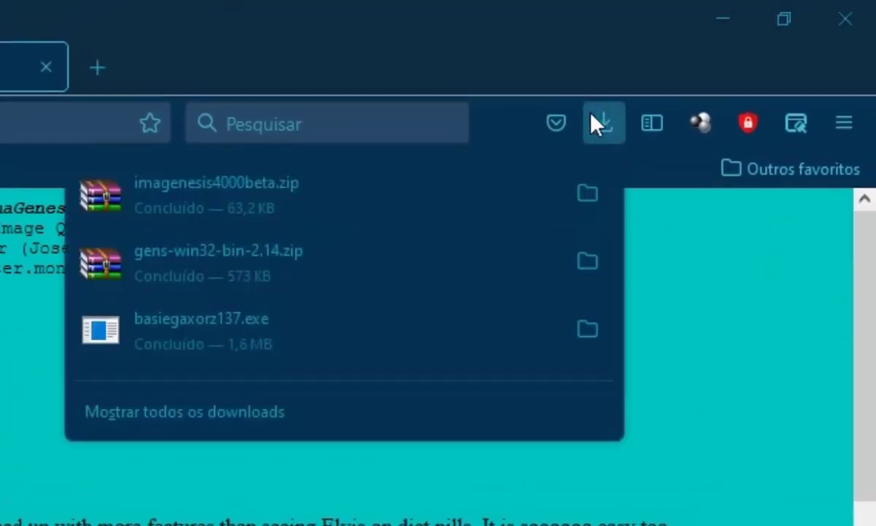
left_click(104, 199)
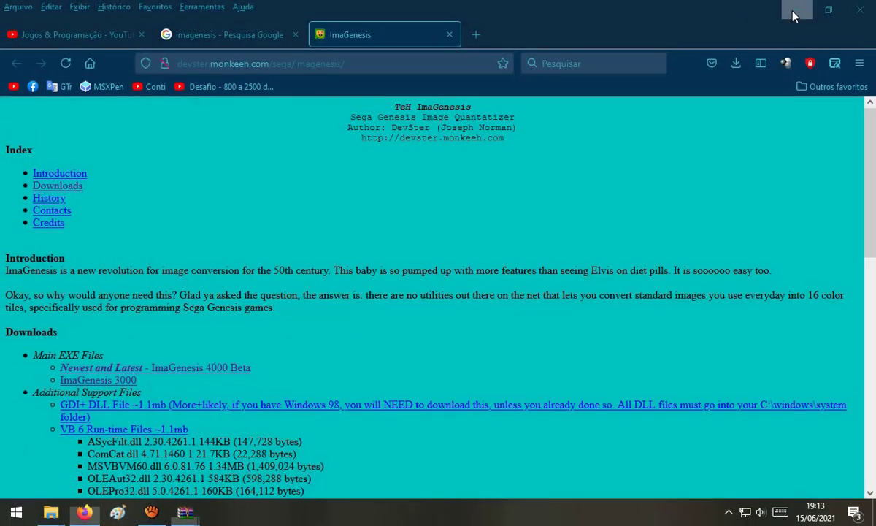
left_click(795, 14)
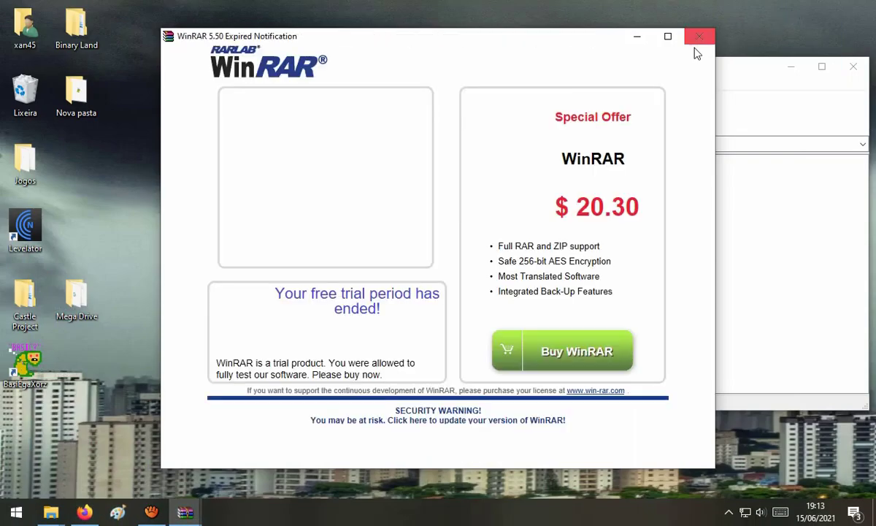
left_click(699, 35)
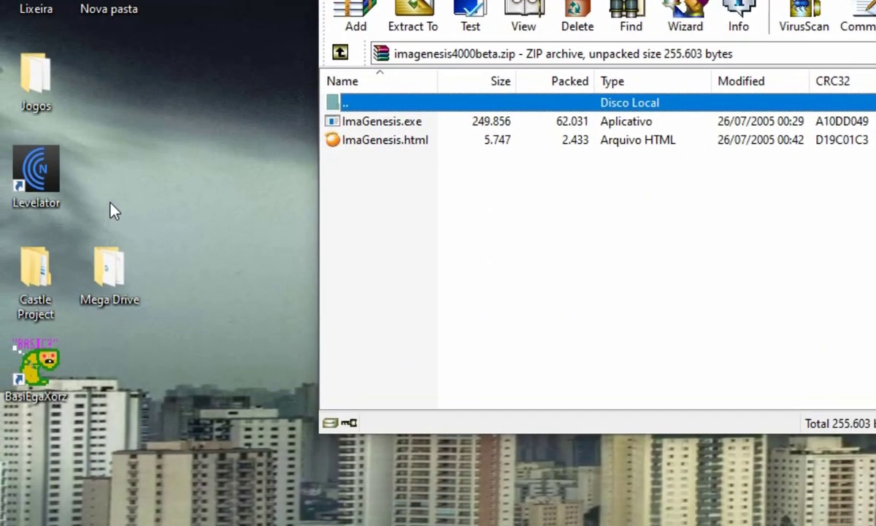
Create a new folder named Imagenesis on the desktop.
left_click(114, 212)
right_click(110, 204)
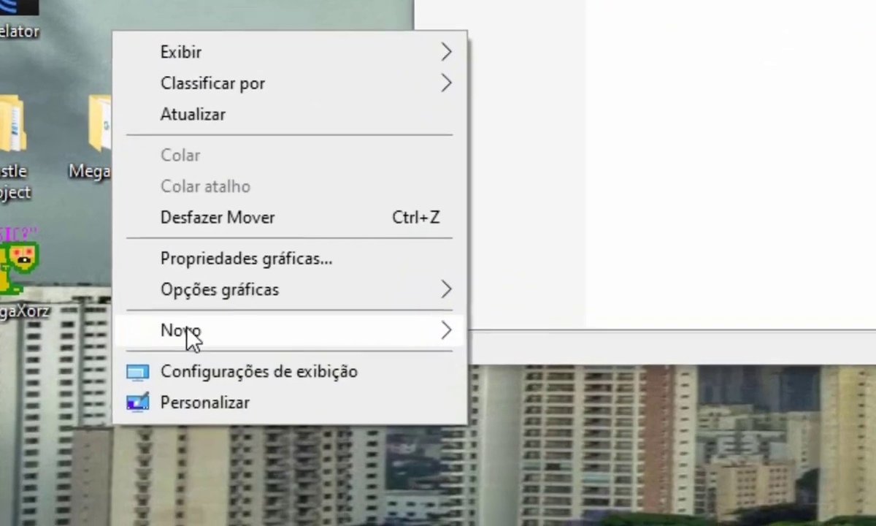
mouse_move(192, 413)
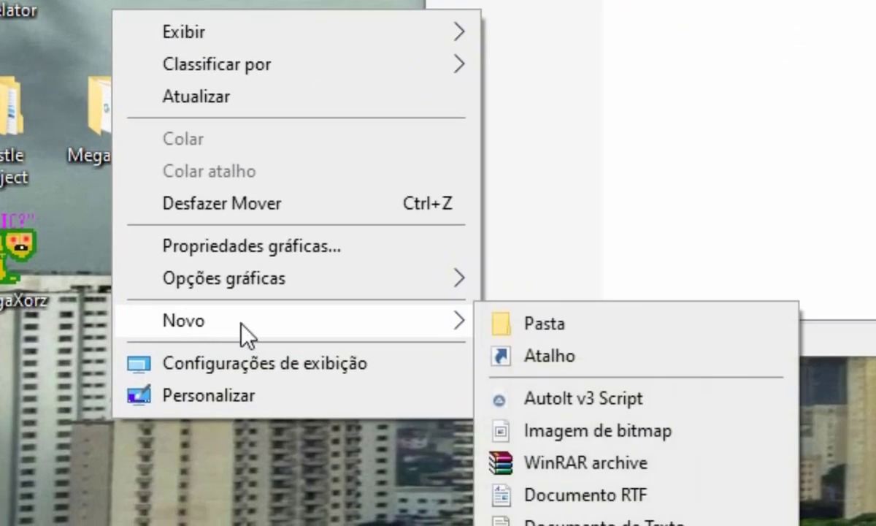
left_click(519, 327)
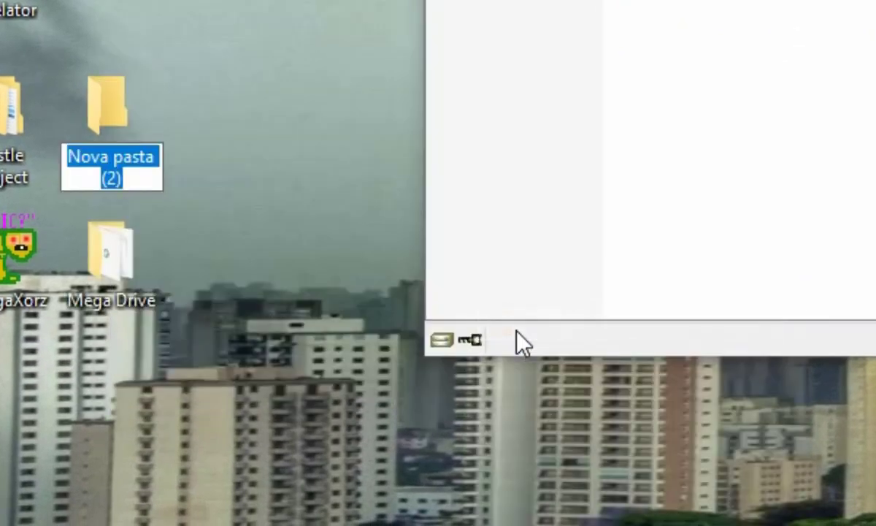
key("BackSpace")
type("Imagen")
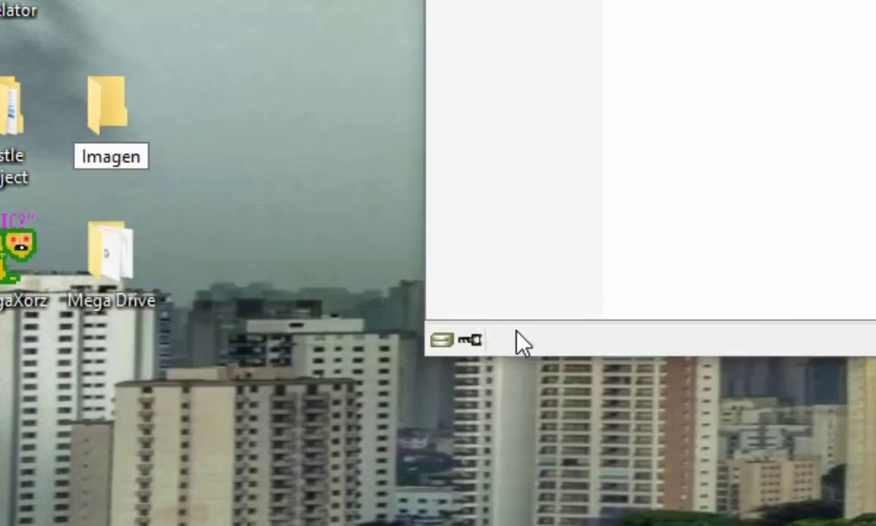
type("esis")
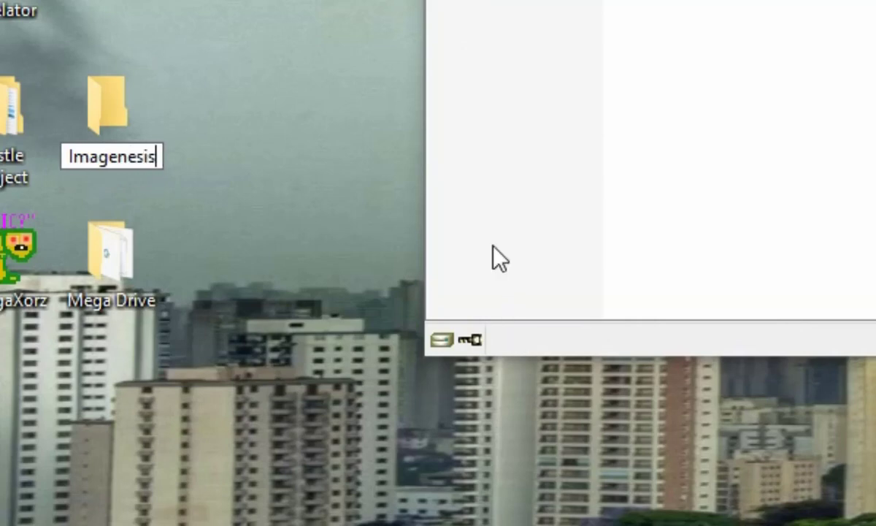
key("Return")
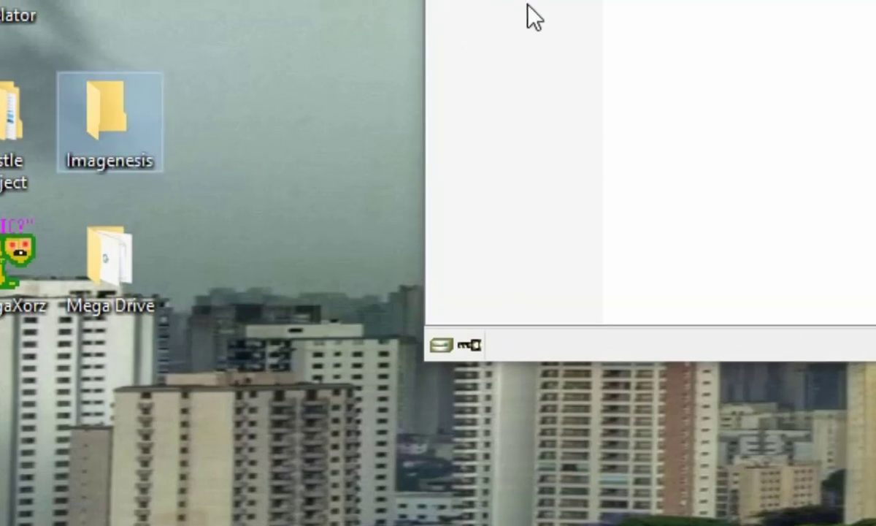
Extract ImaGenesis.exe and ImaGenesis.html from the archive into the Imagenesis desktop folder and close WinRAR.
left_click_drag(528, 15, 415, 141)
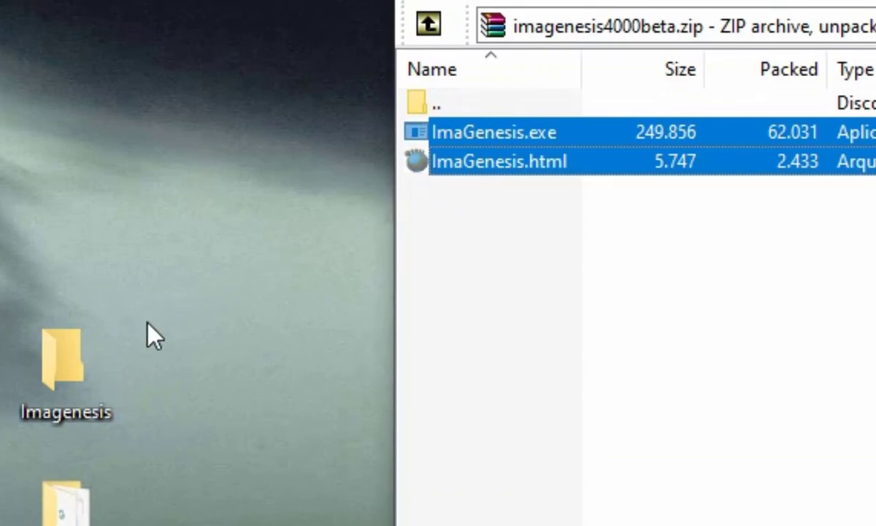
left_click_drag(147, 324, 73, 343)
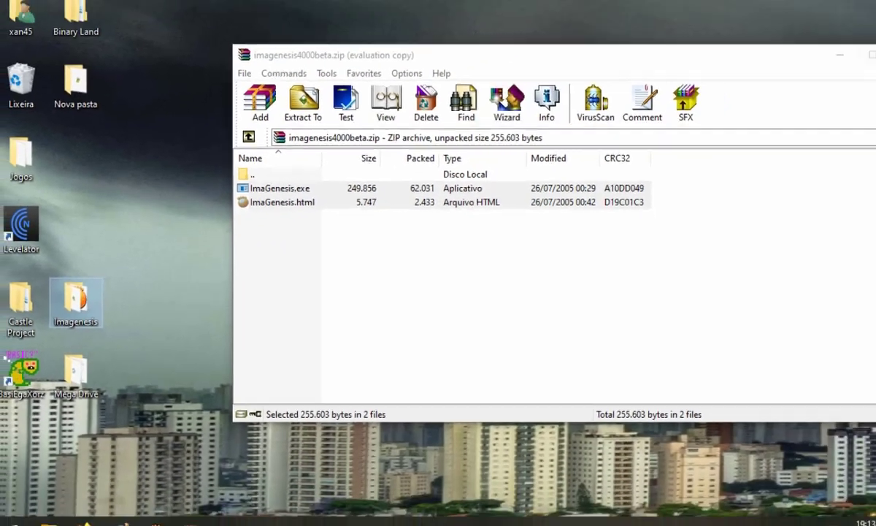
left_click(875, 59)
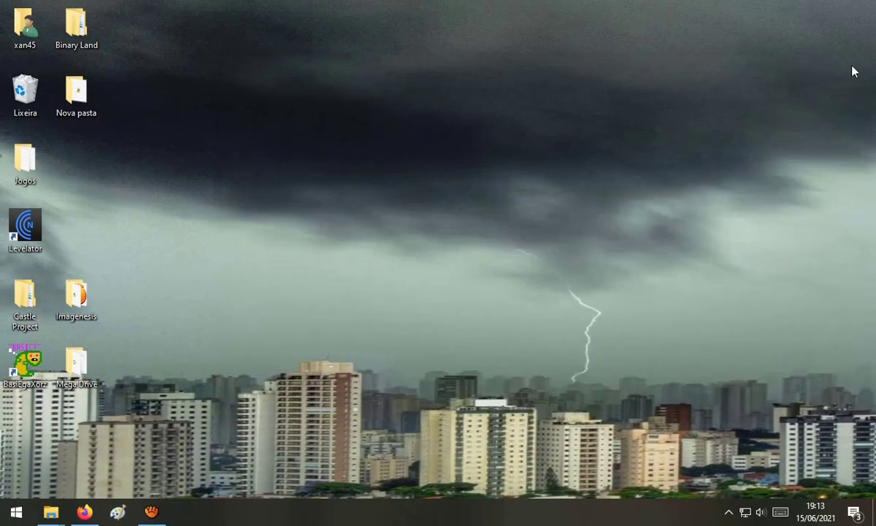
Set the ImaGenesis application in the Imagenesis folder to run in Windows 95 compatibility mode and apply the change.
double_click(82, 298)
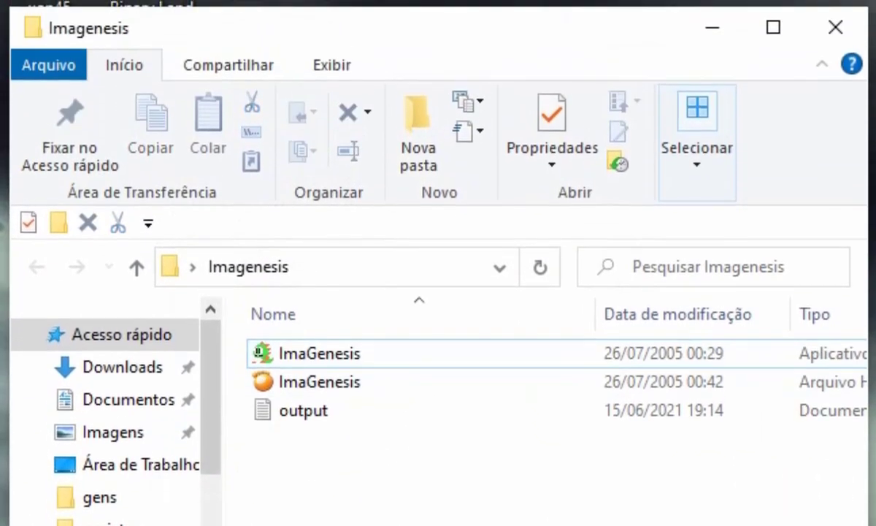
right_click(265, 355)
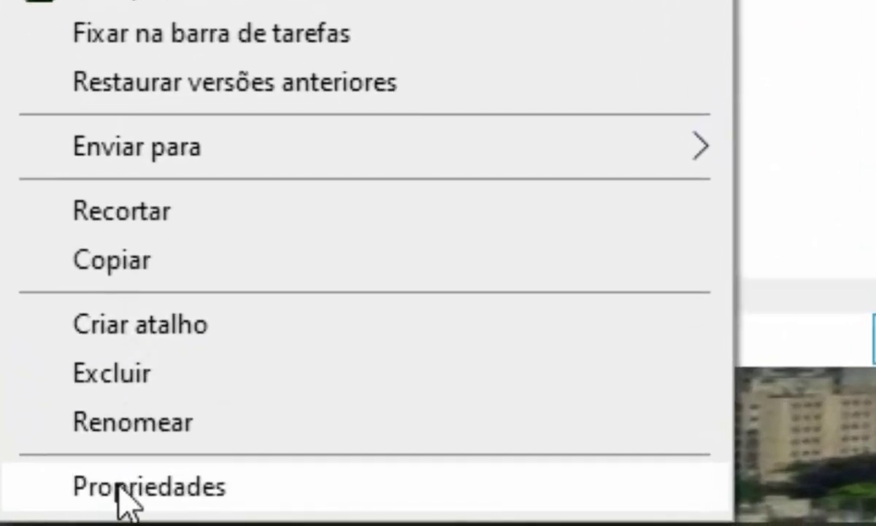
left_click(256, 518)
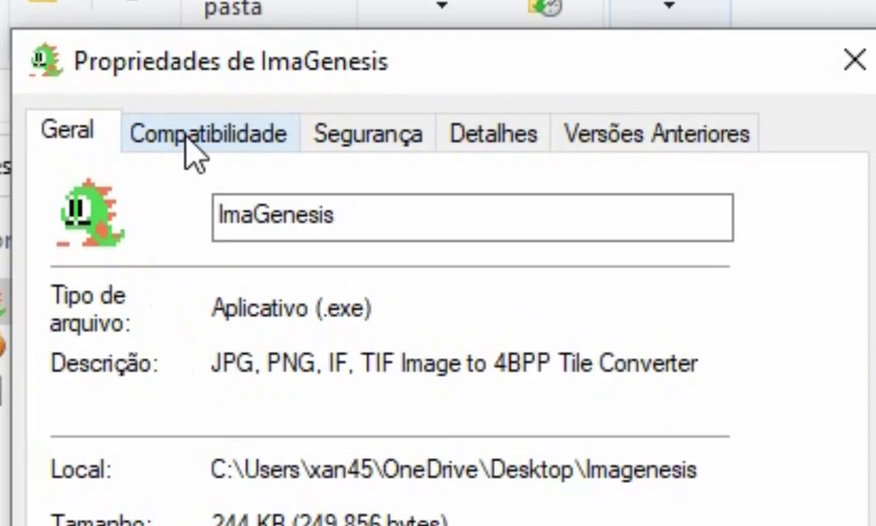
left_click(195, 166)
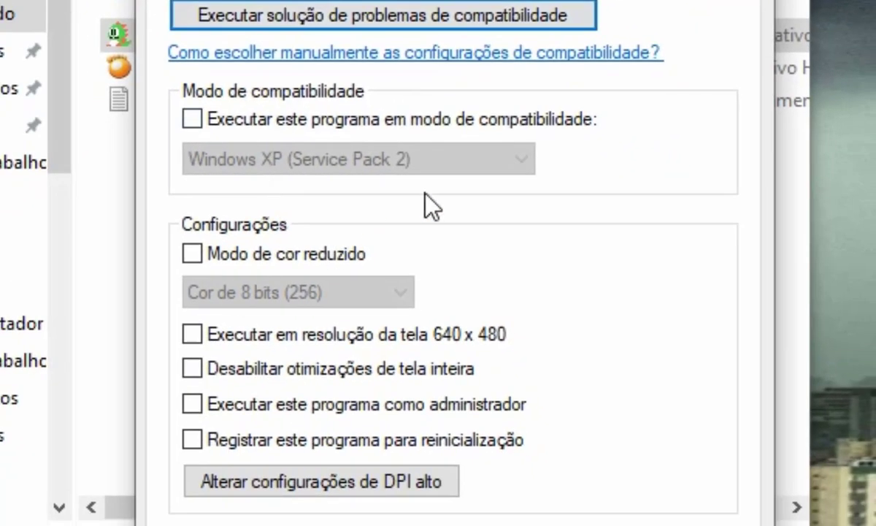
left_click(193, 117)
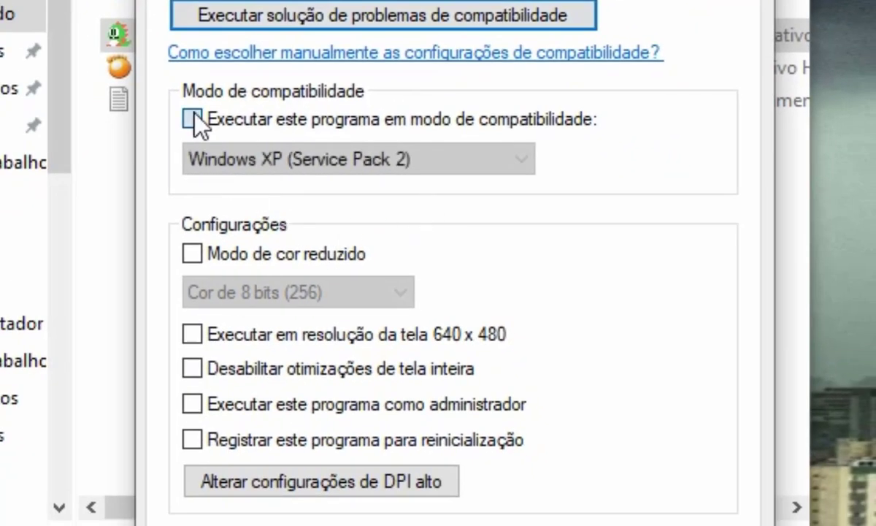
left_click(295, 156)
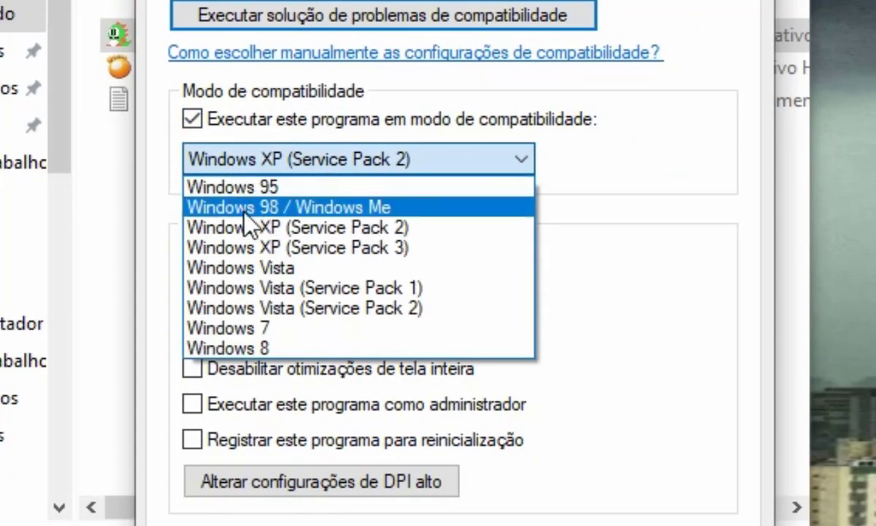
left_click(255, 187)
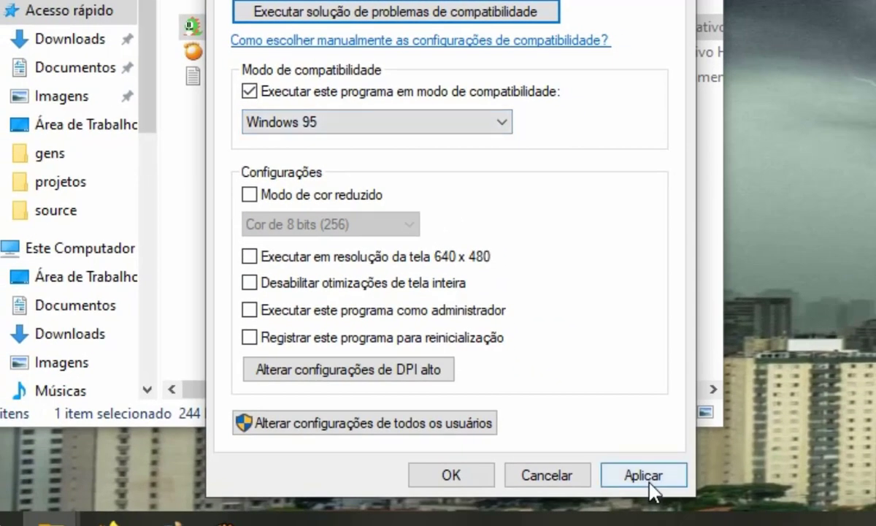
left_click(662, 517)
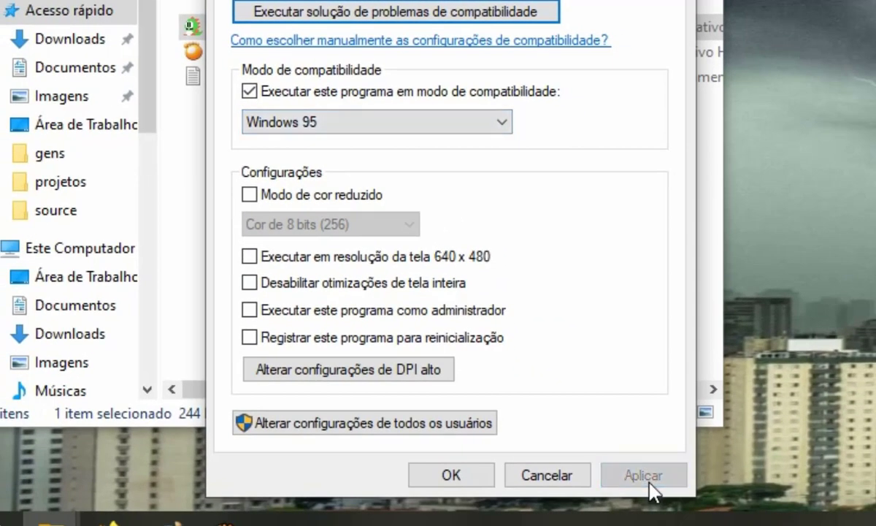
left_click(442, 476)
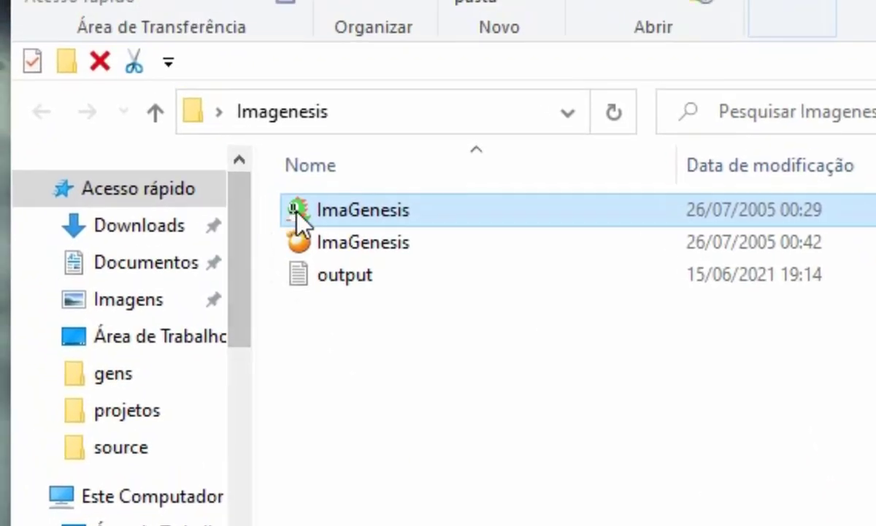
Launch ImaGenesis and open the EMI AtrbViewer screenshot image for conversion.
double_click(290, 196)
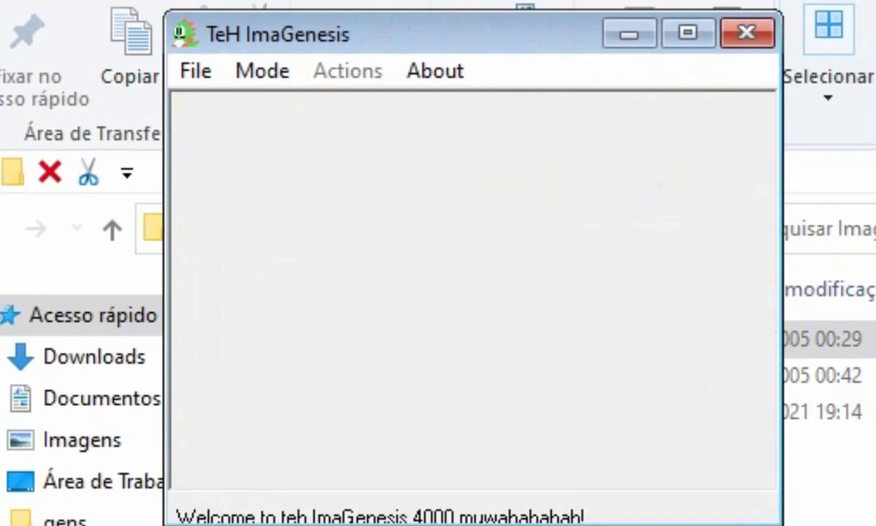
left_click(196, 71)
left_click(284, 146)
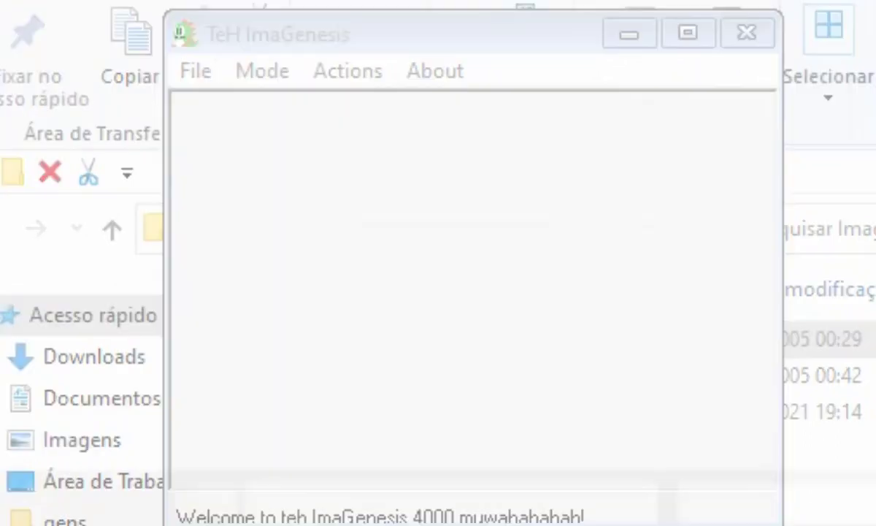
scroll(439, 293, "down", 10)
double_click(479, 127)
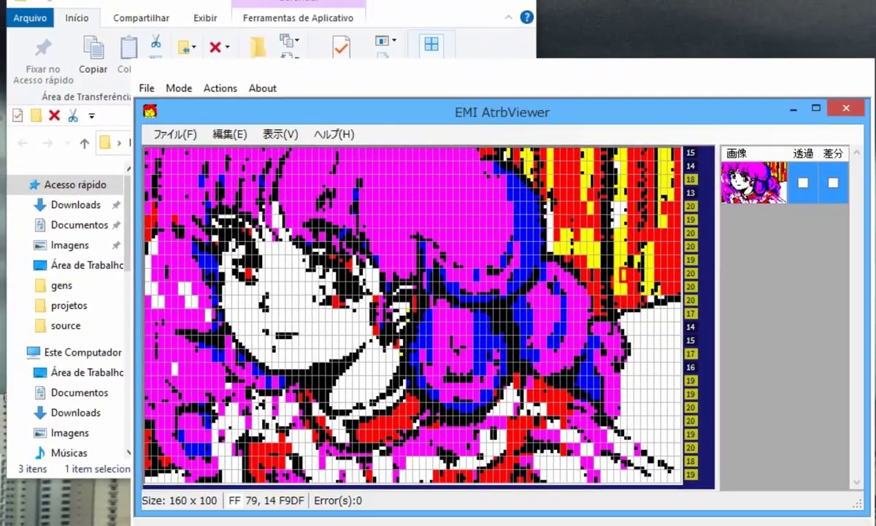
Quantize the opened image in the "15 color, 4bpp, 1 plane, 8x8 tiles" mode.
left_click(146, 87)
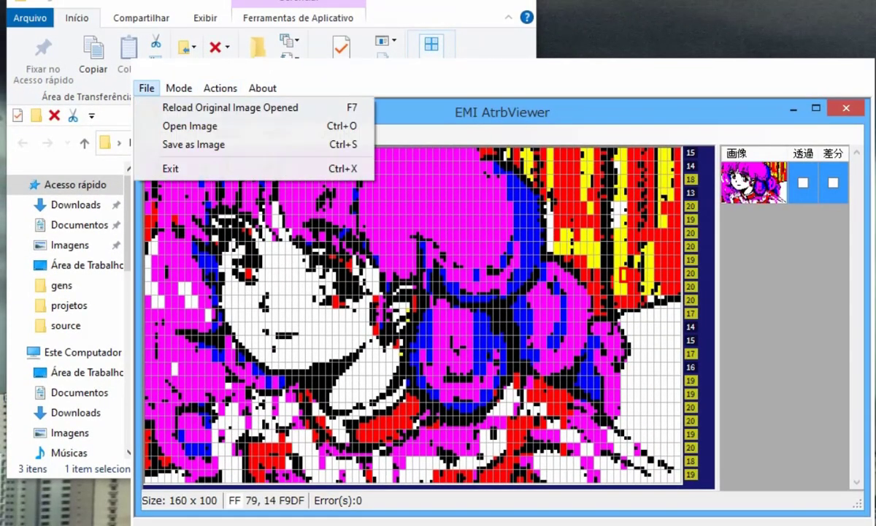
mouse_move(179, 87)
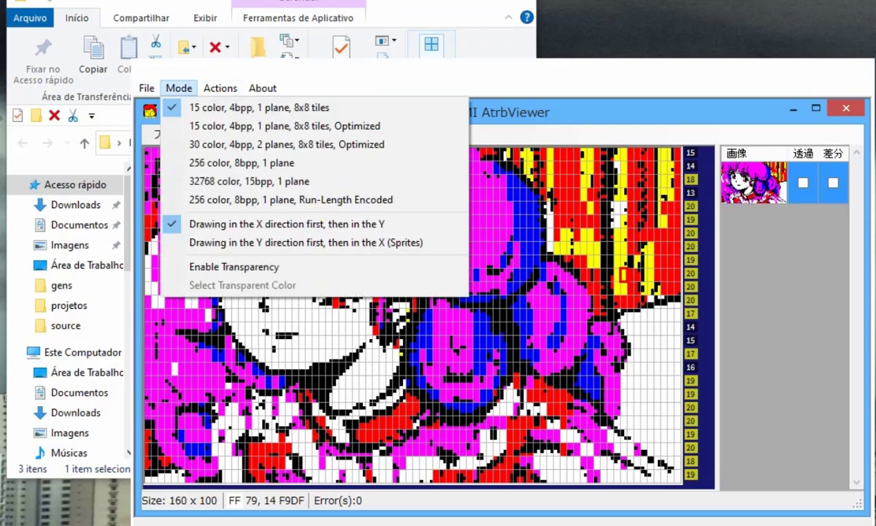
left_click(254, 107)
left_click(220, 88)
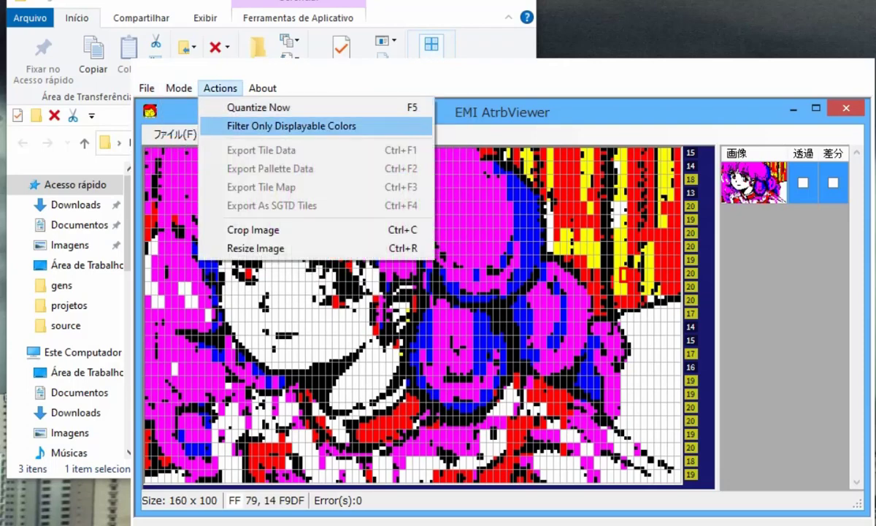
left_click(255, 108)
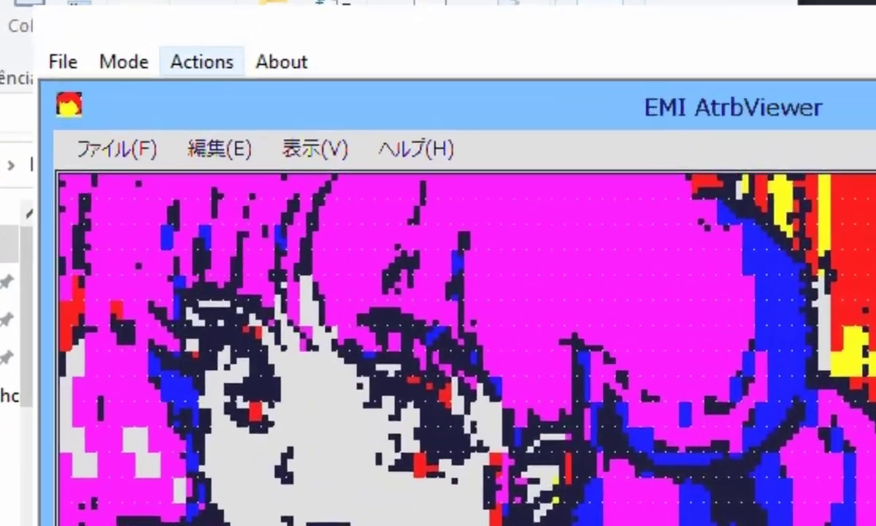
View the quantized image's tile data export in BASIC format and close the export window without saving.
left_click(220, 87)
key("Return")
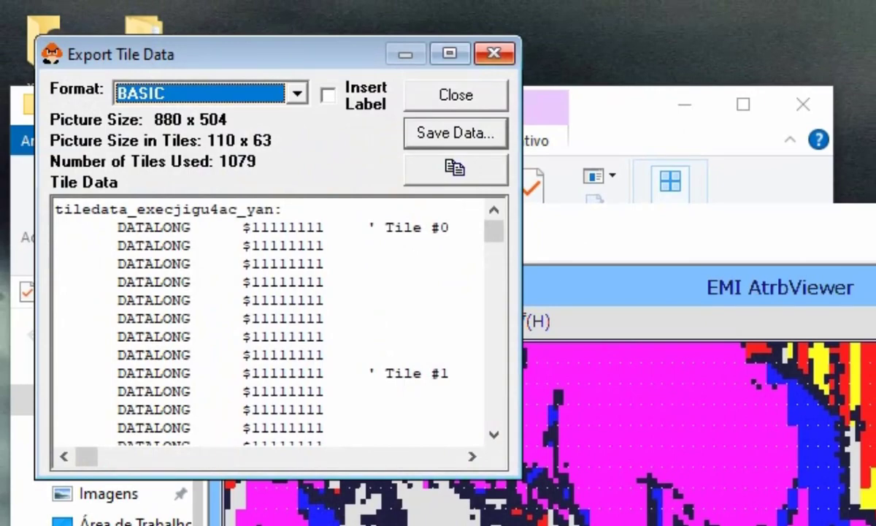
left_click(496, 53)
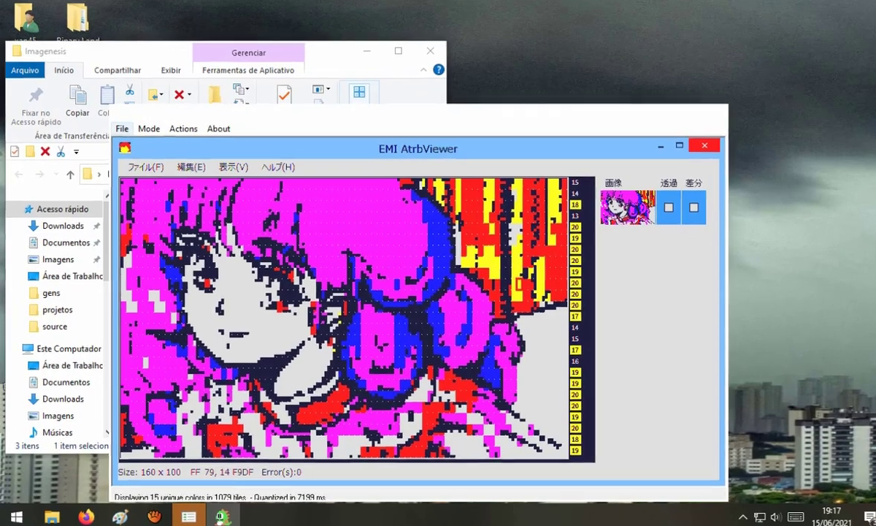
Exit ImaGenesis and close the Imagenesis folder window.
left_click(119, 132)
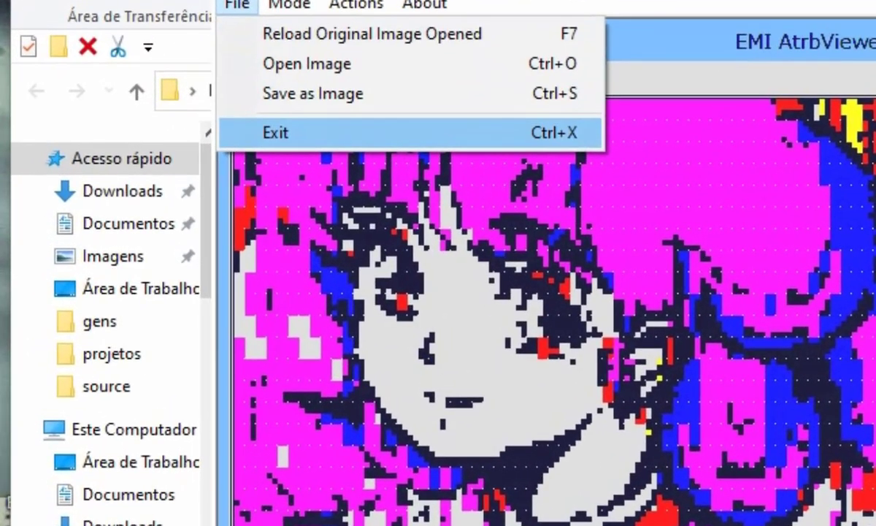
left_click(152, 199)
left_click(740, 434)
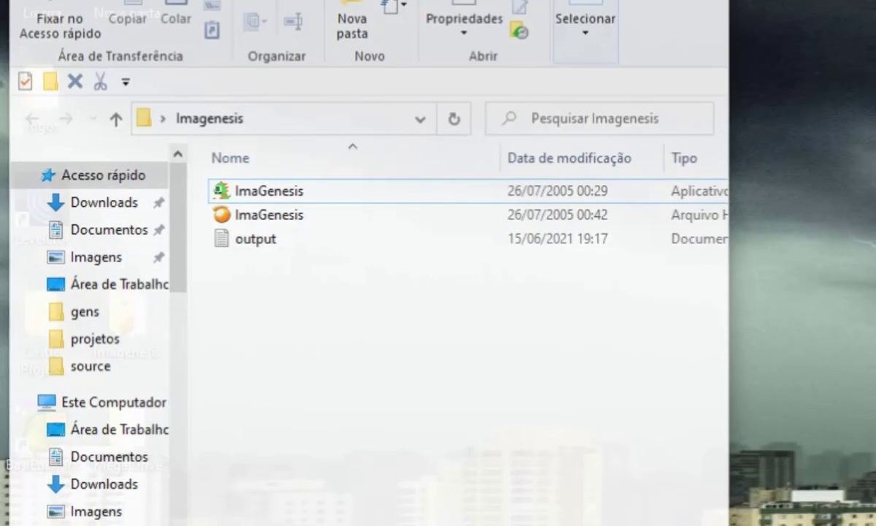
key("alt+F4")
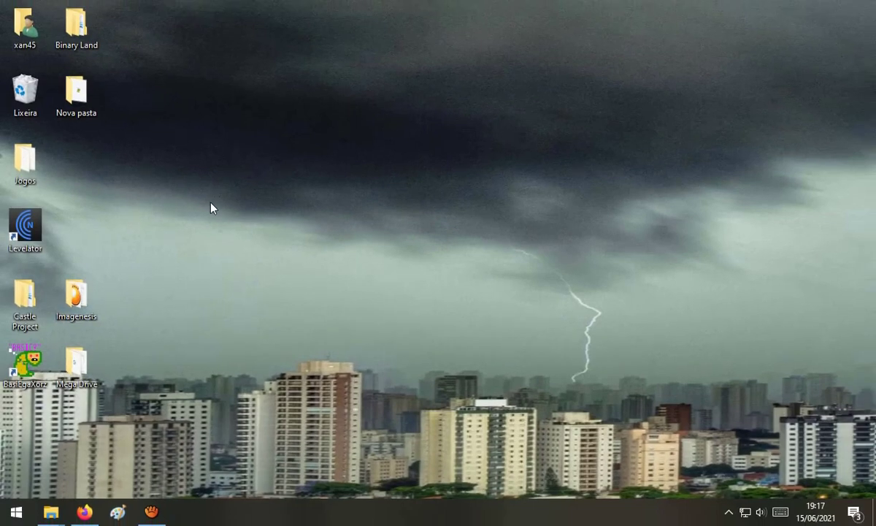
Open the BasiEgaXorz IDE from the desktop to view its empty program window, and close it.
double_click(26, 369)
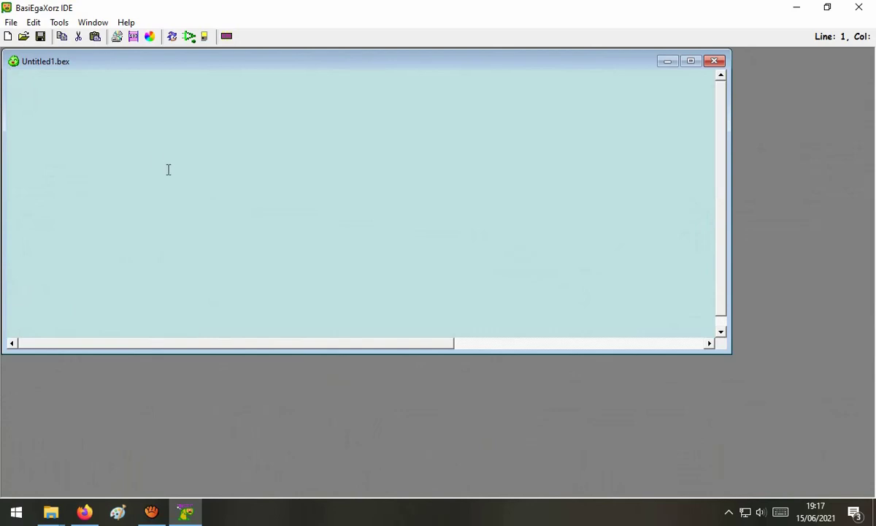
left_click(858, 9)
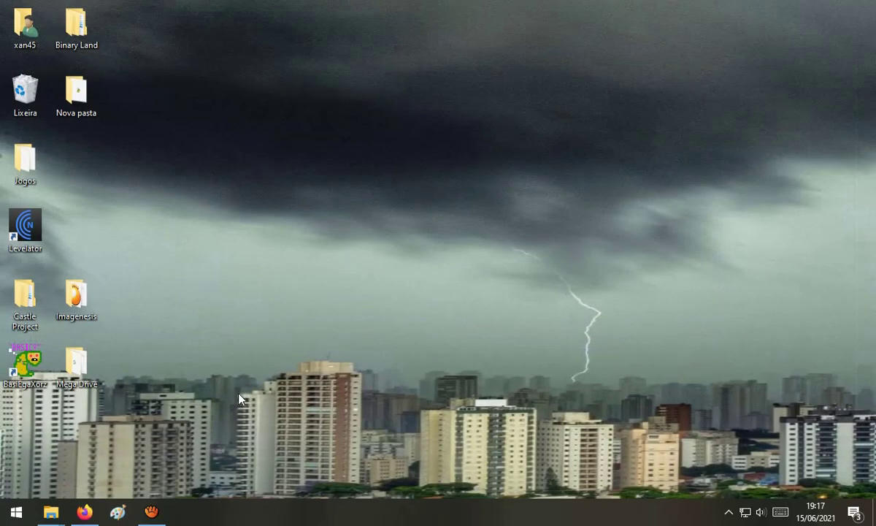